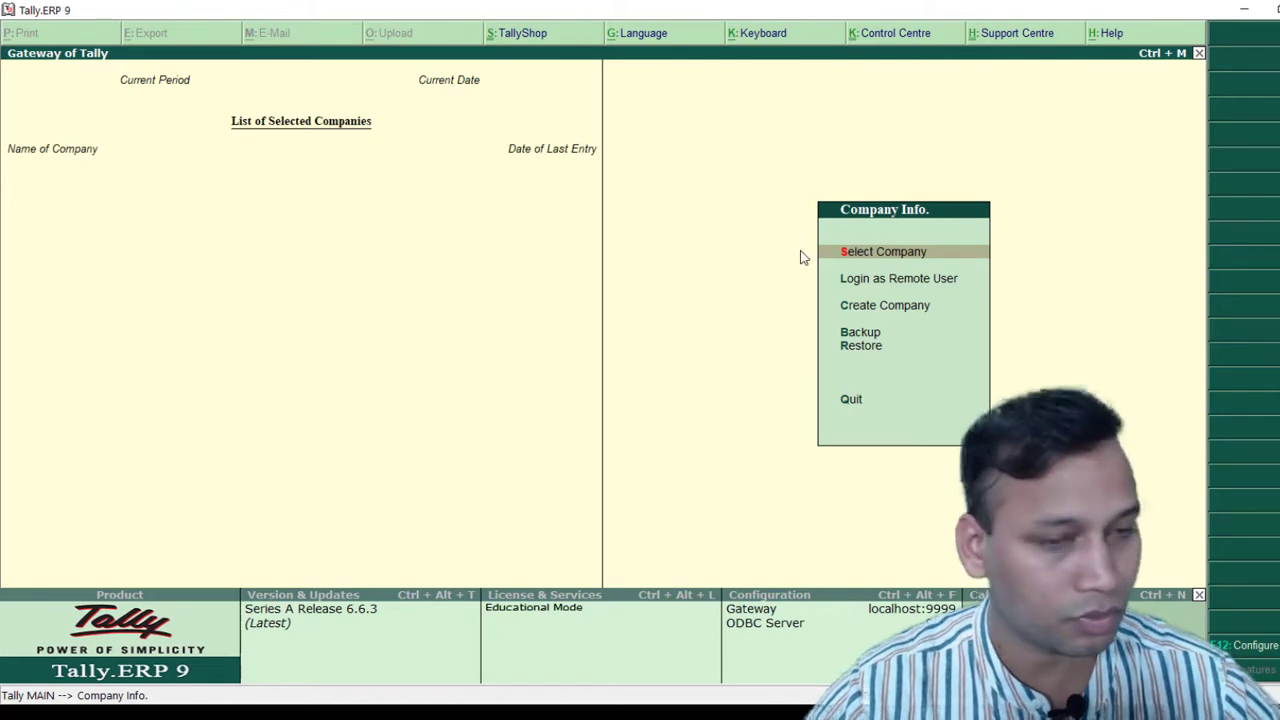
key(Escape)
key(Escape)
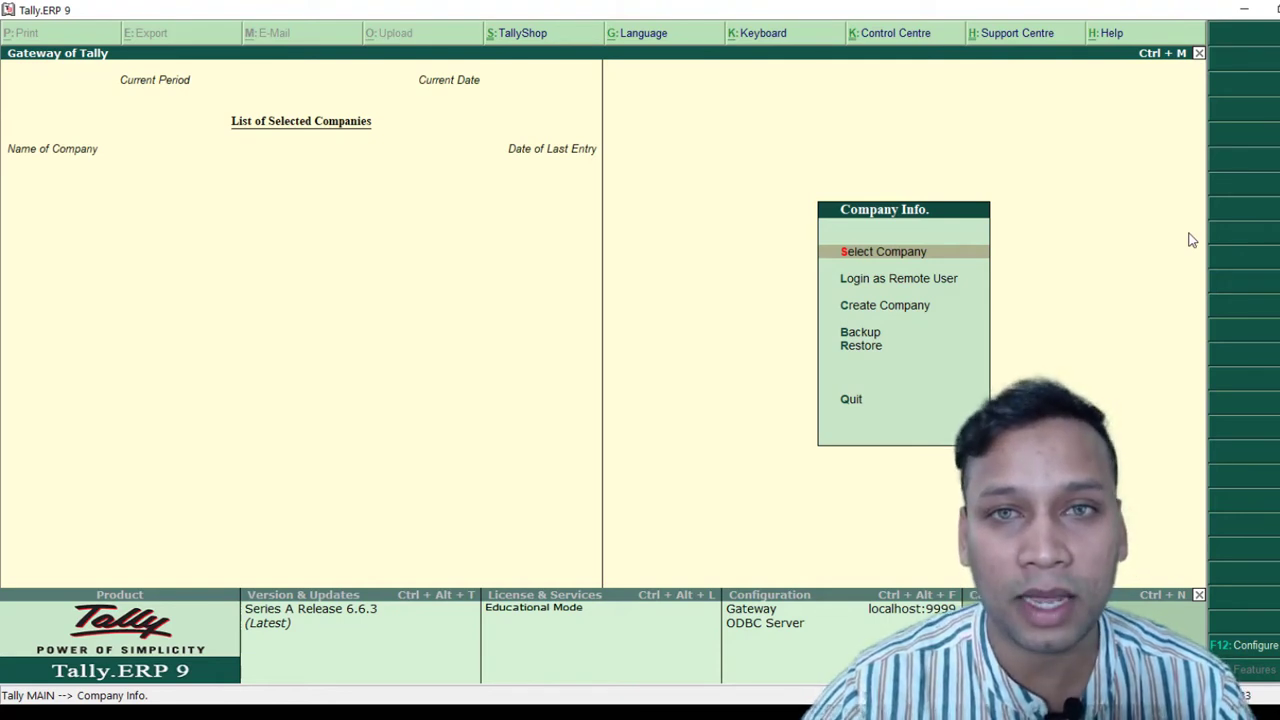
key(Down)
key(Down)
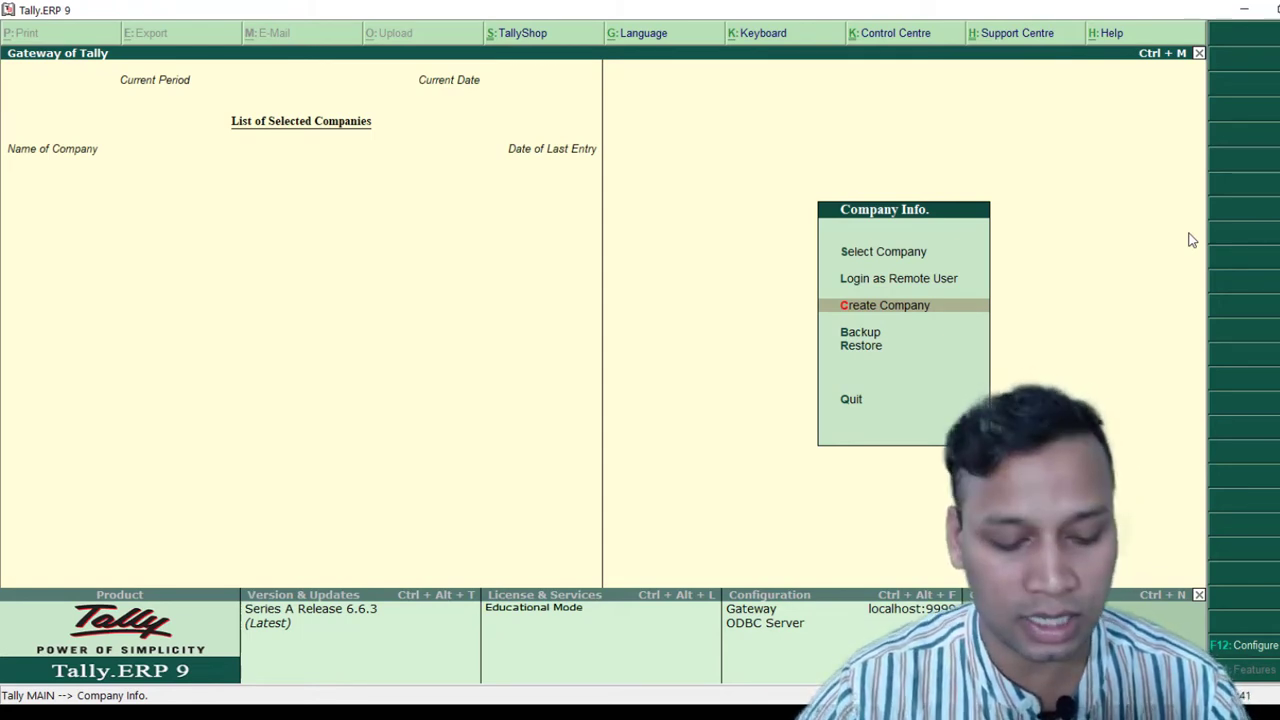
key(Up)
key(Up)
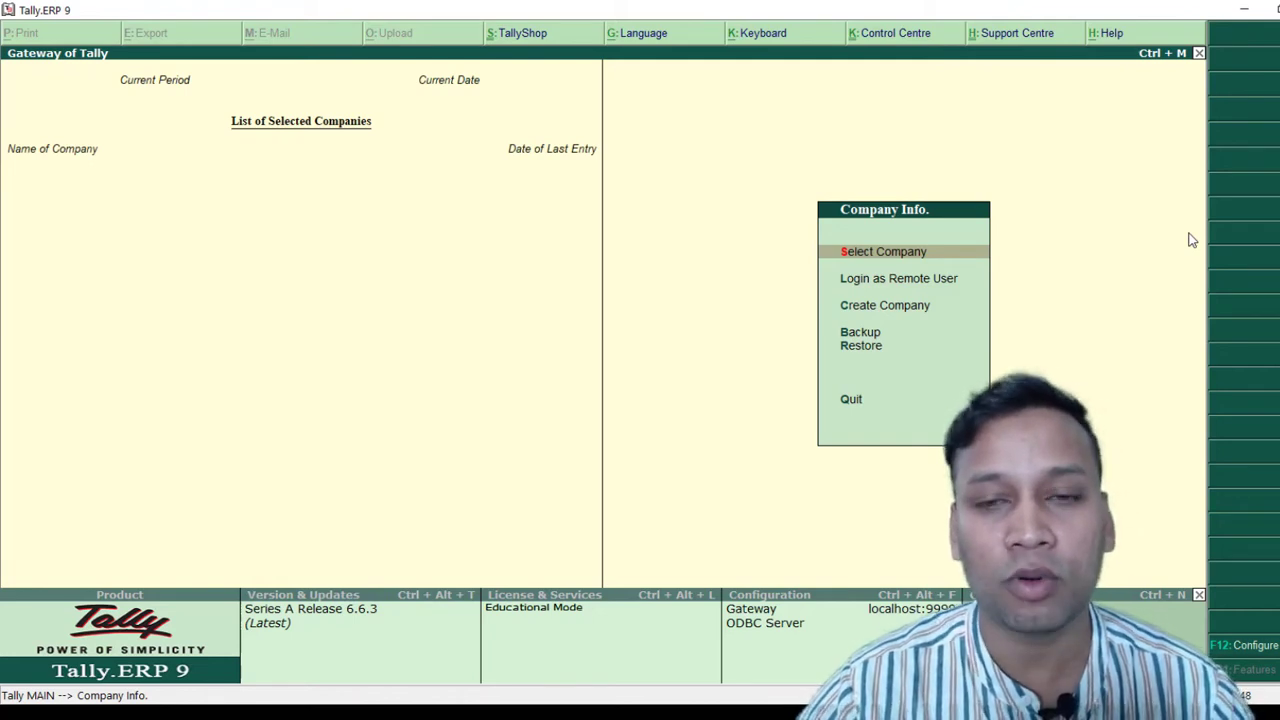
Start creating a new company, look up the company name in the Word document, and return to Tally.ERP 9.
key(c)
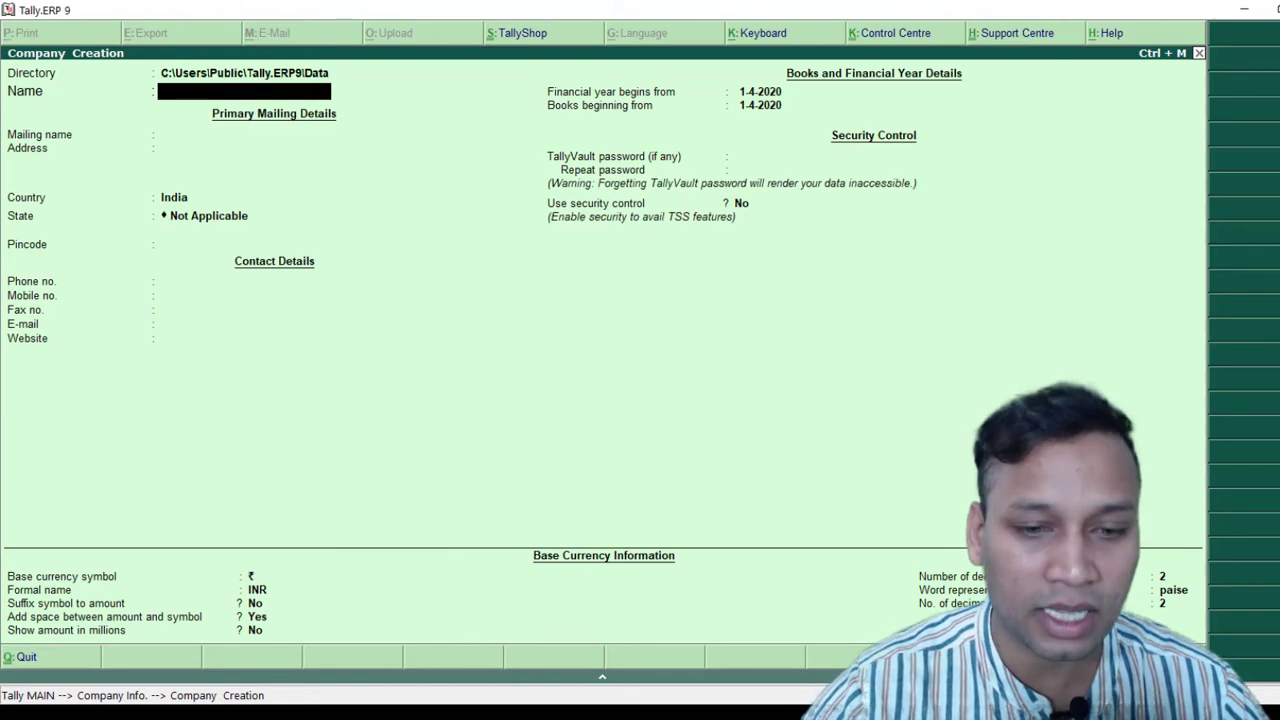
key(alt+Tab)
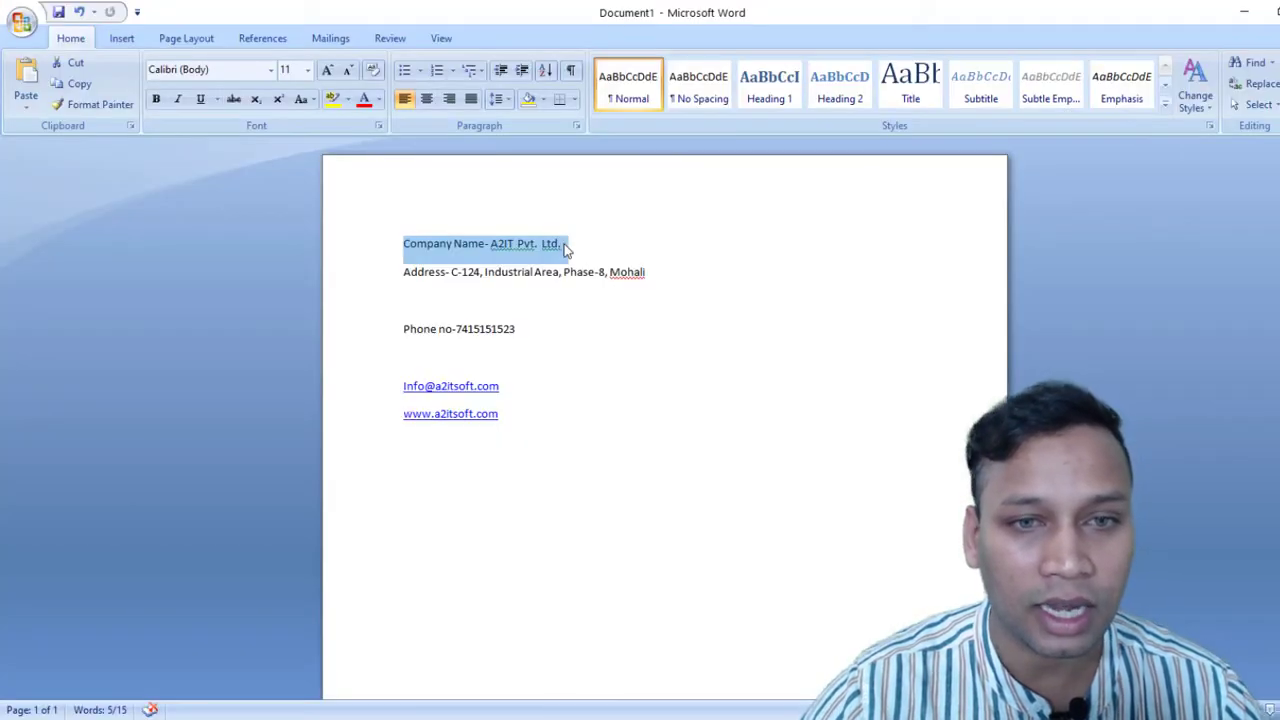
drag(567, 244, 497, 250)
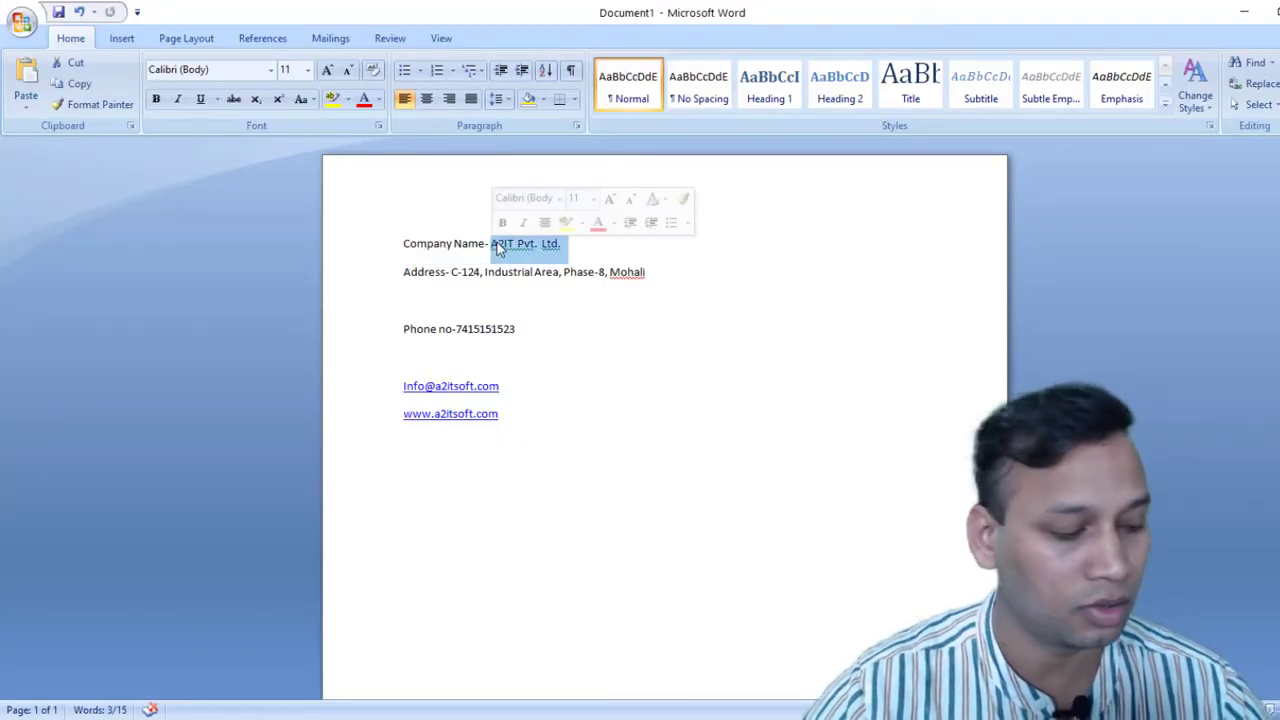
key(alt+Tab)
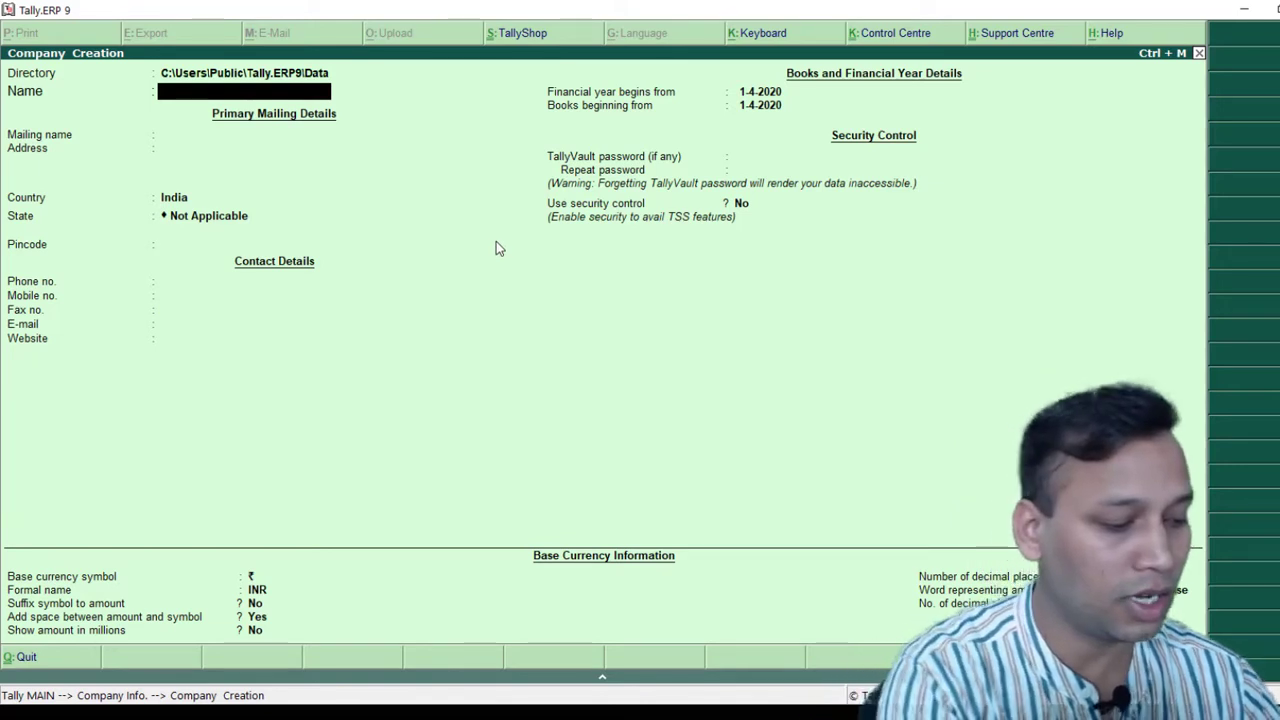
Enter "A2IT Pvt. Ltd." as the company name and accept the same text as the mailing name.
text(A)
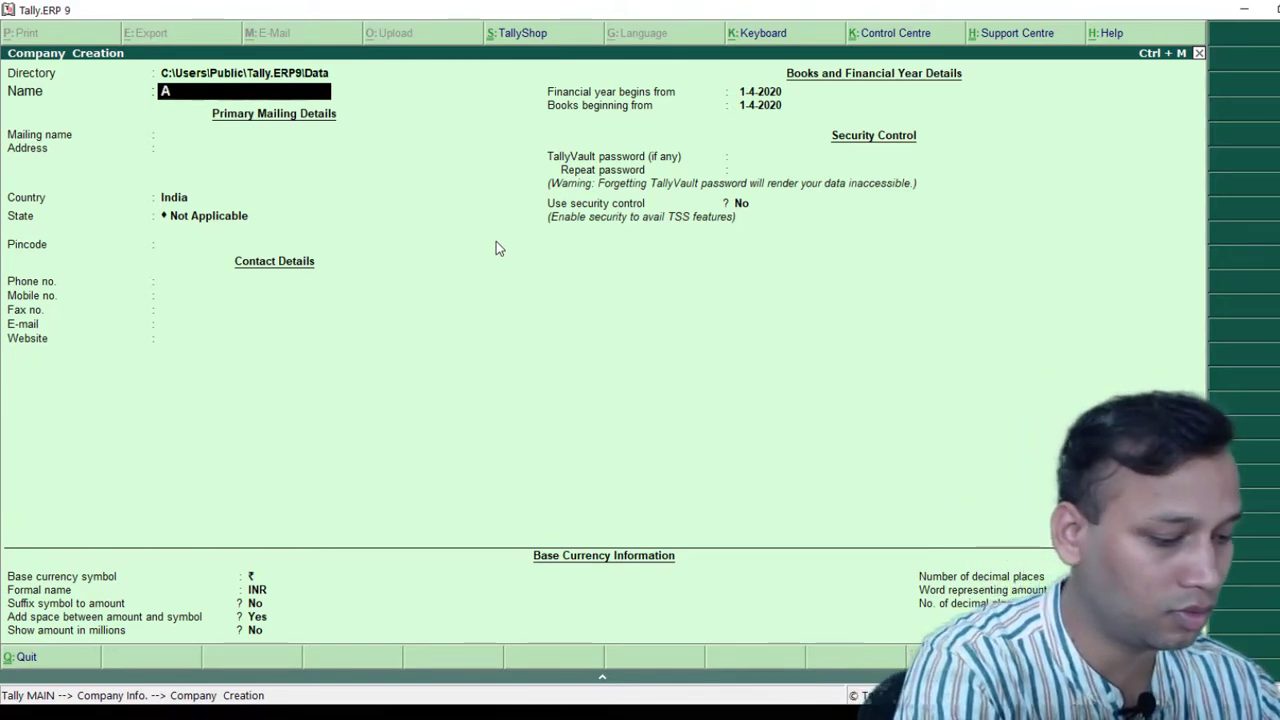
text(2I)
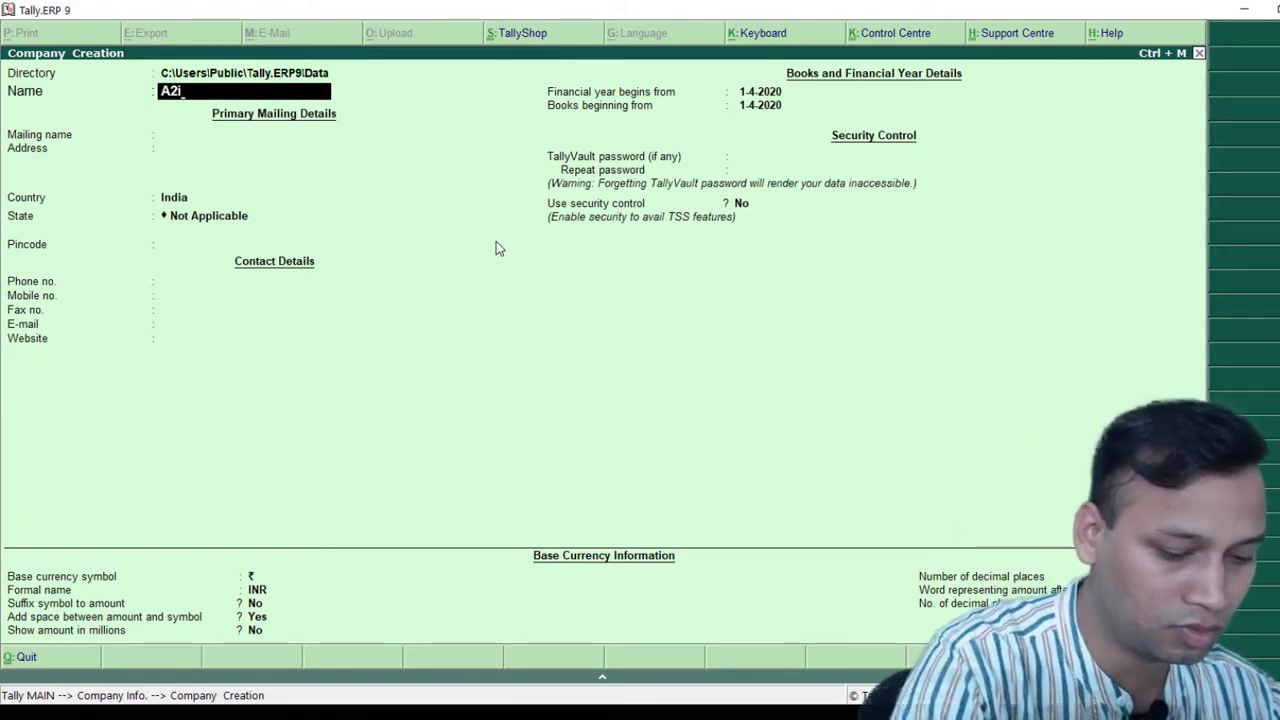
text(T)
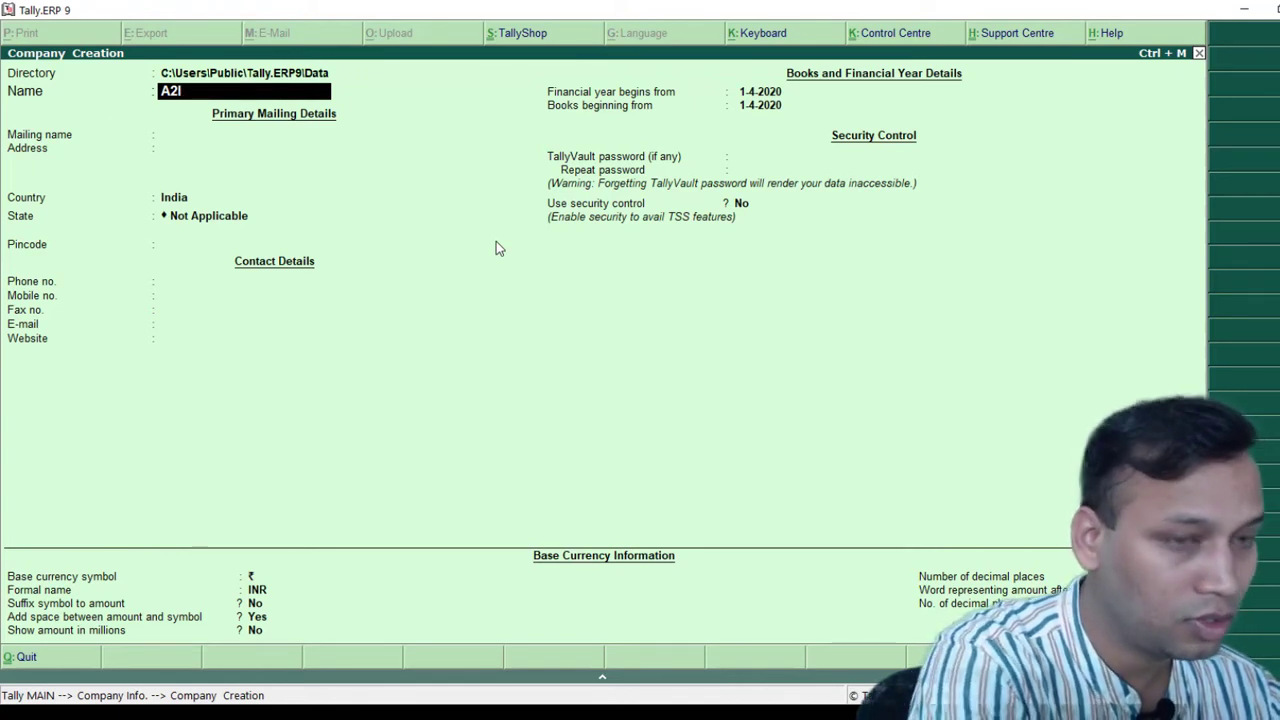
text( Pvy)
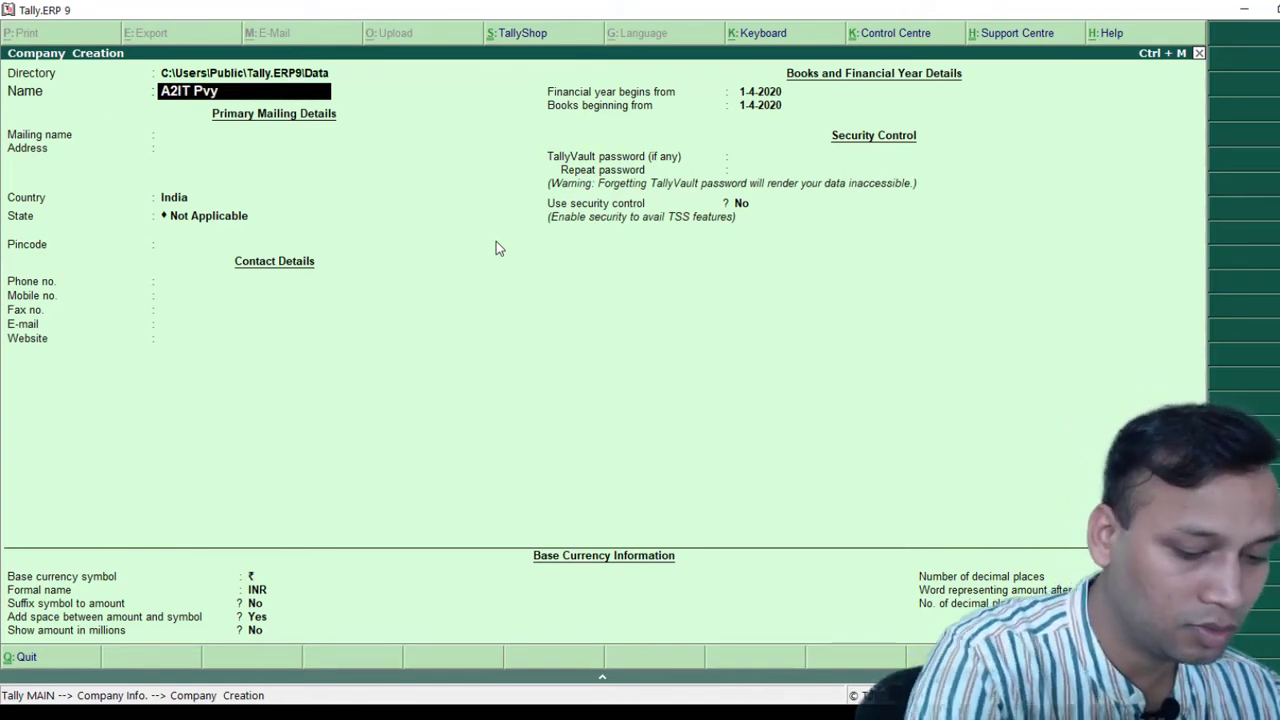
key(BackSpace)
text(t)
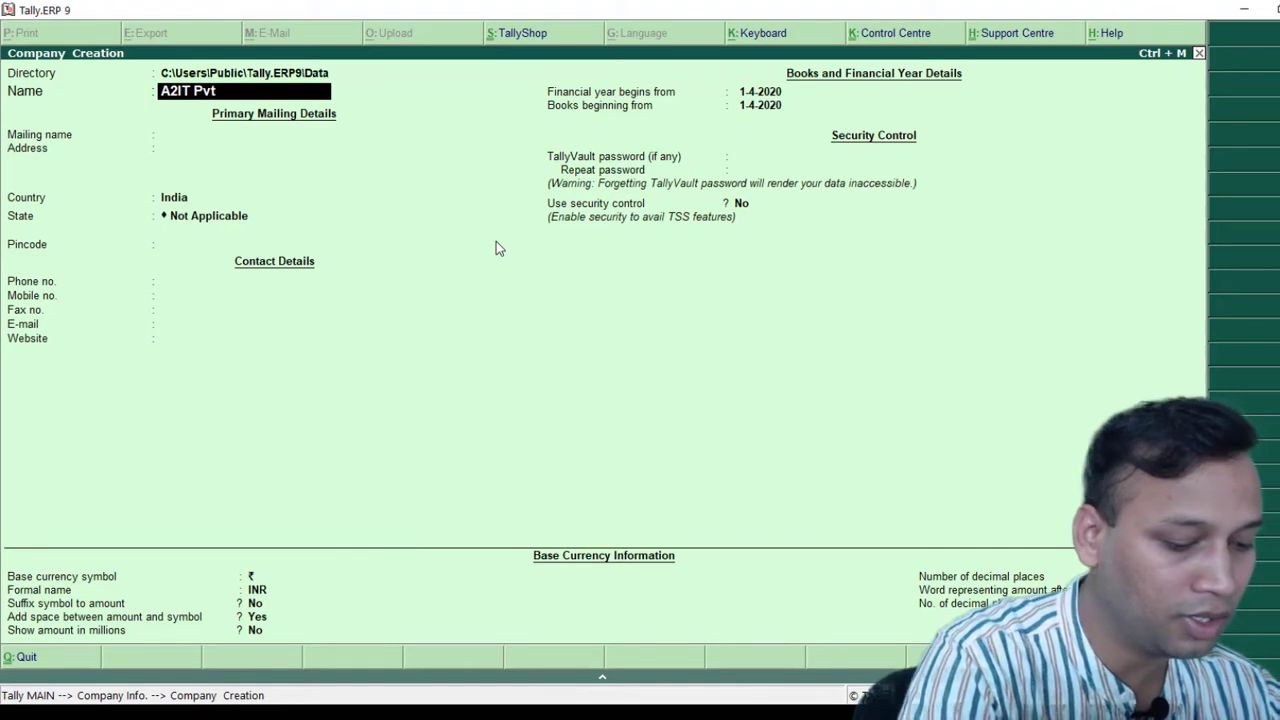
text(. Ltd.)
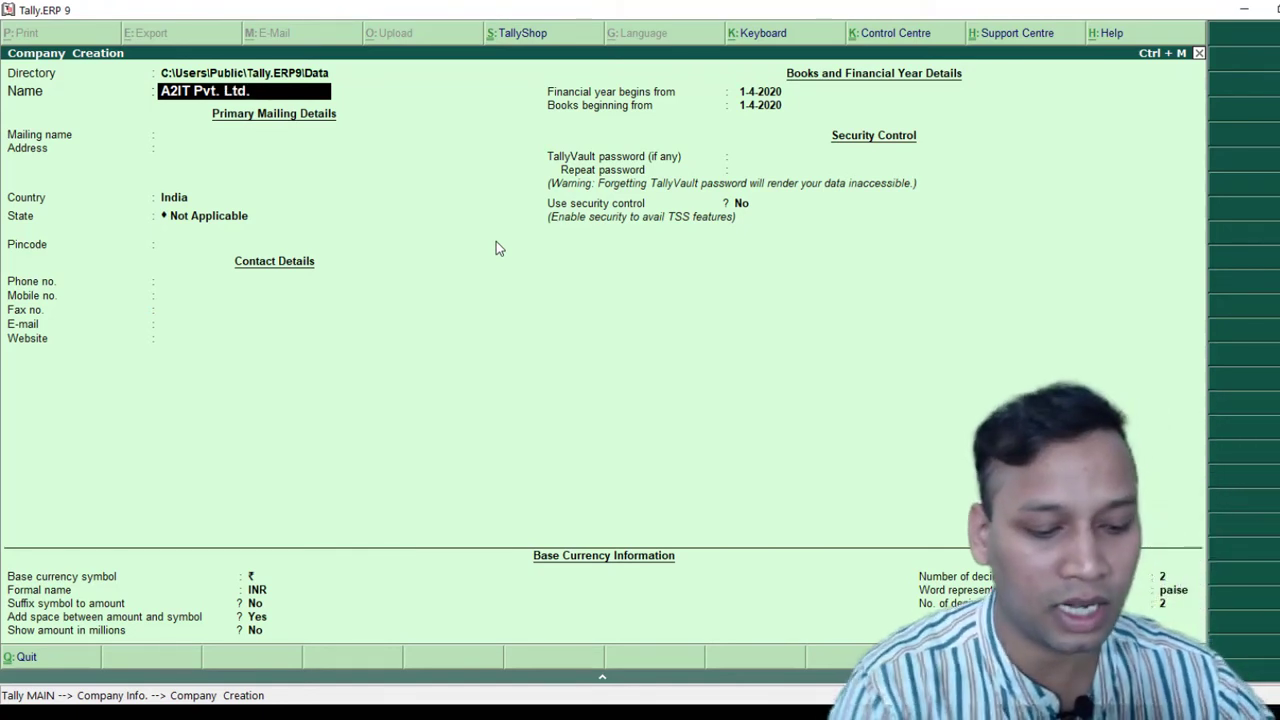
key(Return)
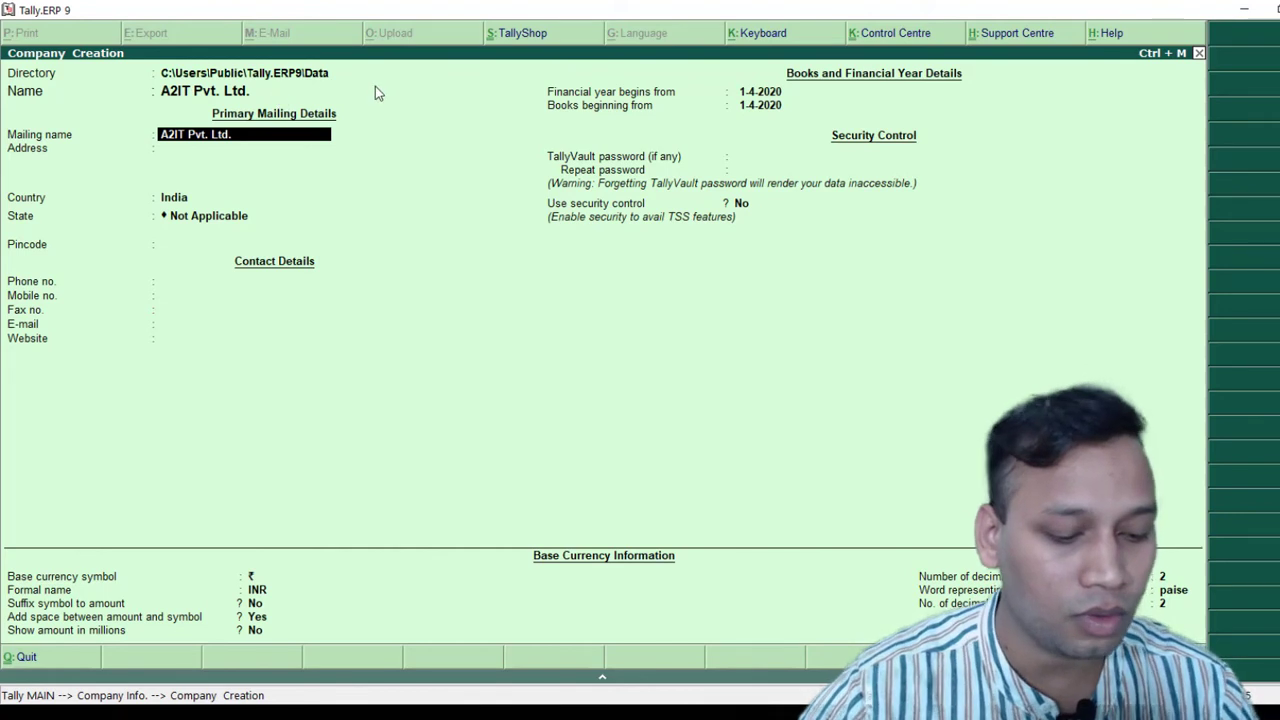
key(Return)
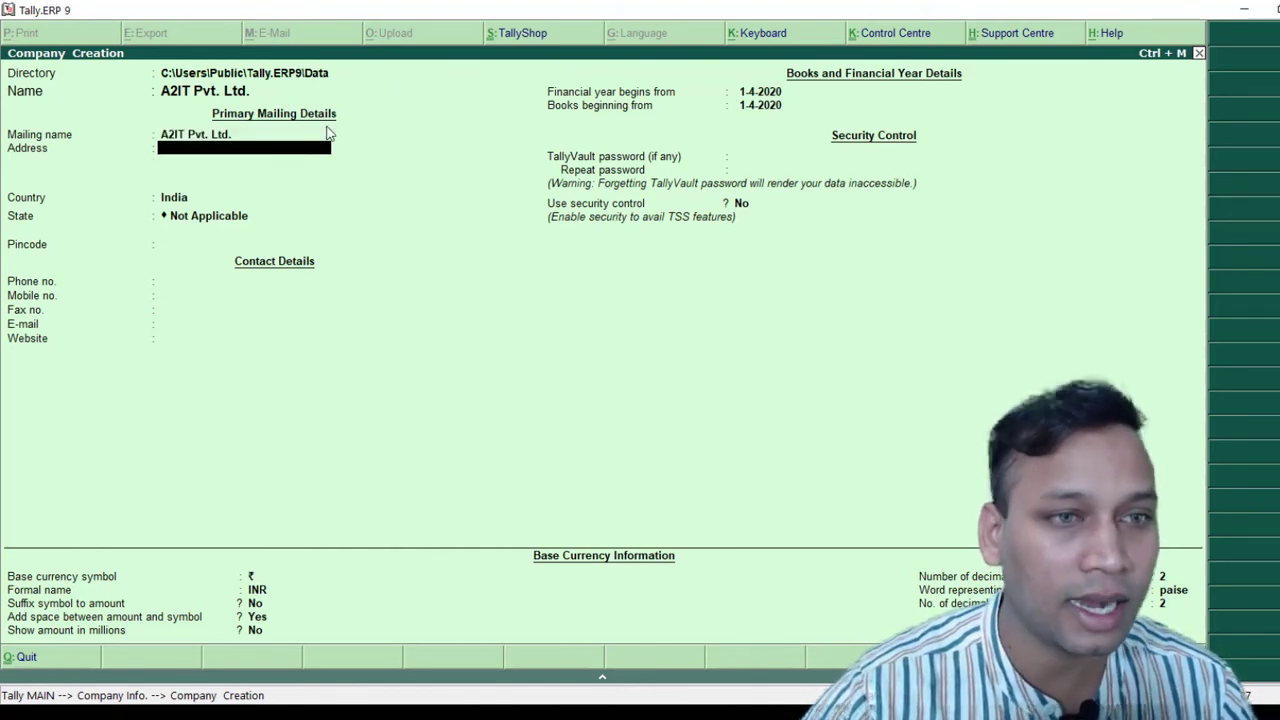
Copy the company's address from the Word document into the address field of the Tally.ERP 9 company form.
click(558, 718)
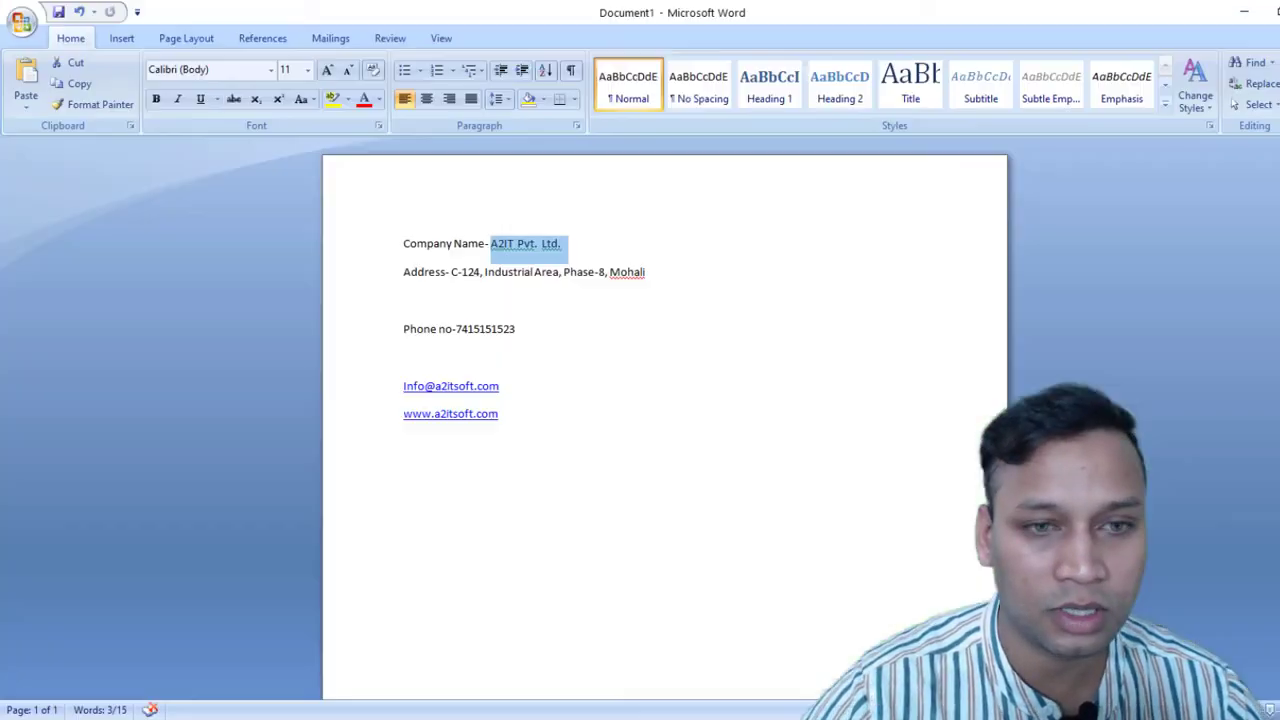
drag(647, 272, 484, 277)
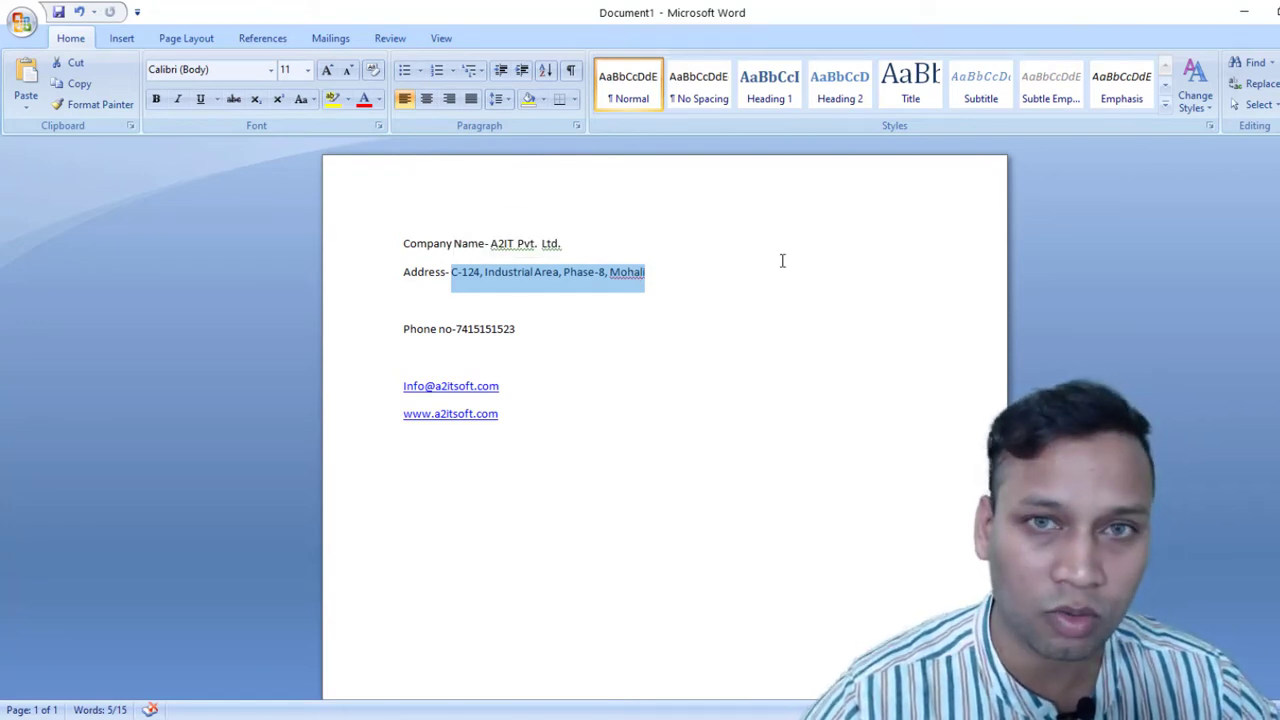
key(ctrl+c)
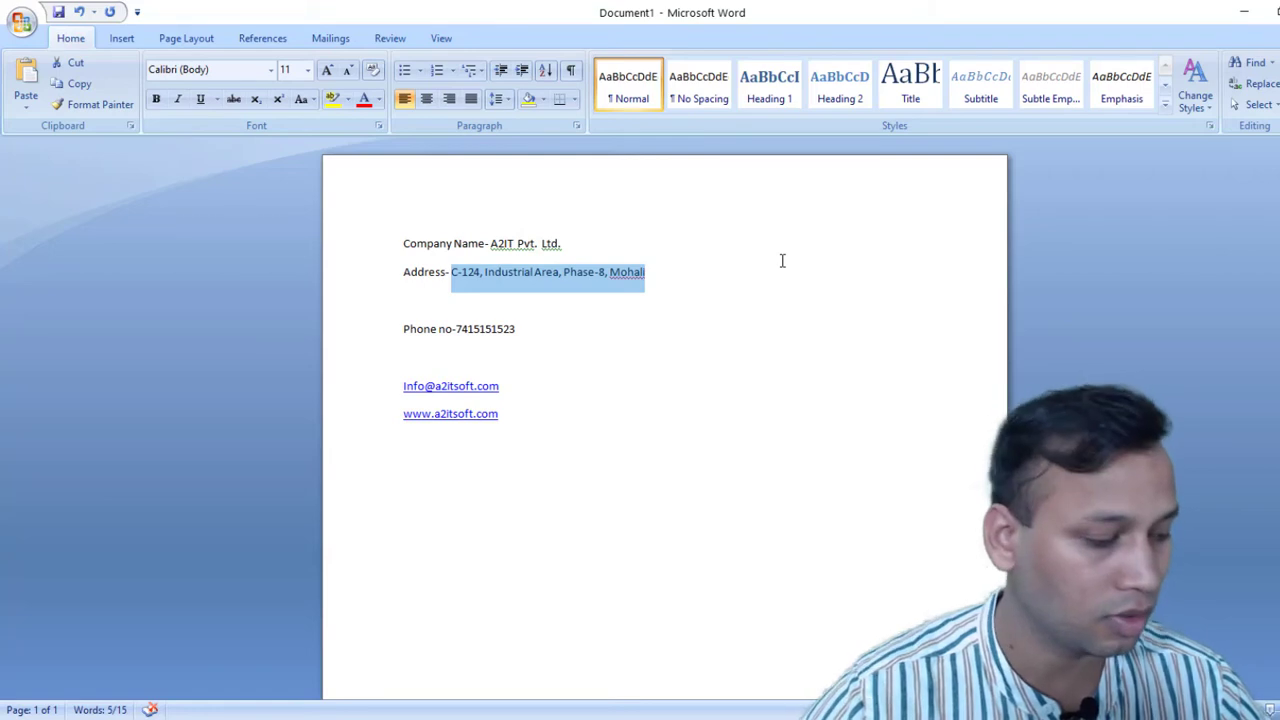
key(alt+Tab)
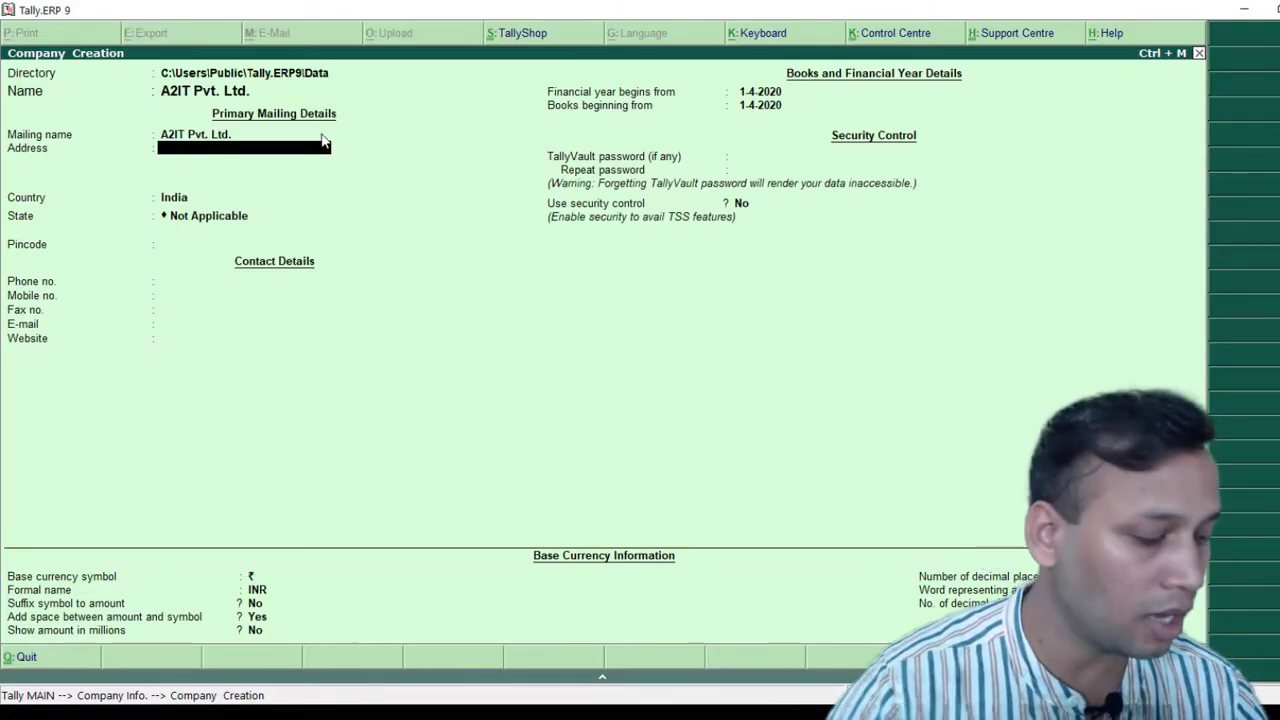
key(ctrl+alt+v)
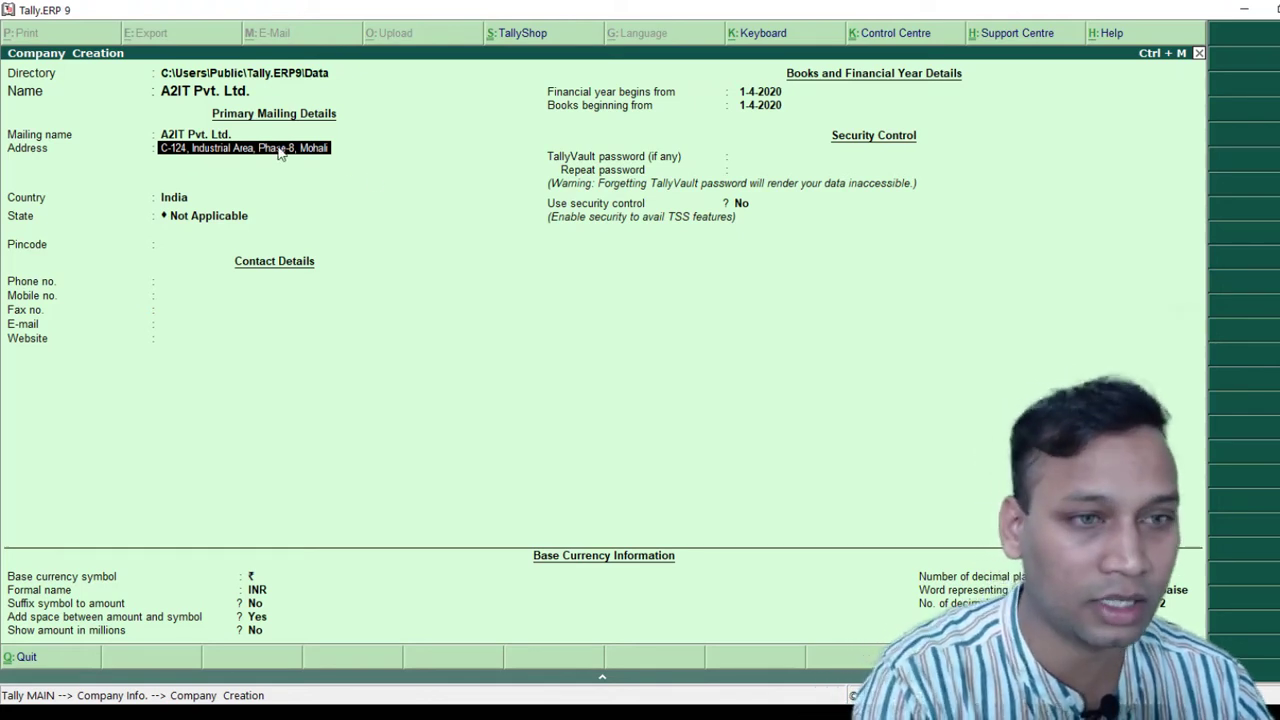
key(Return)
key(Return)
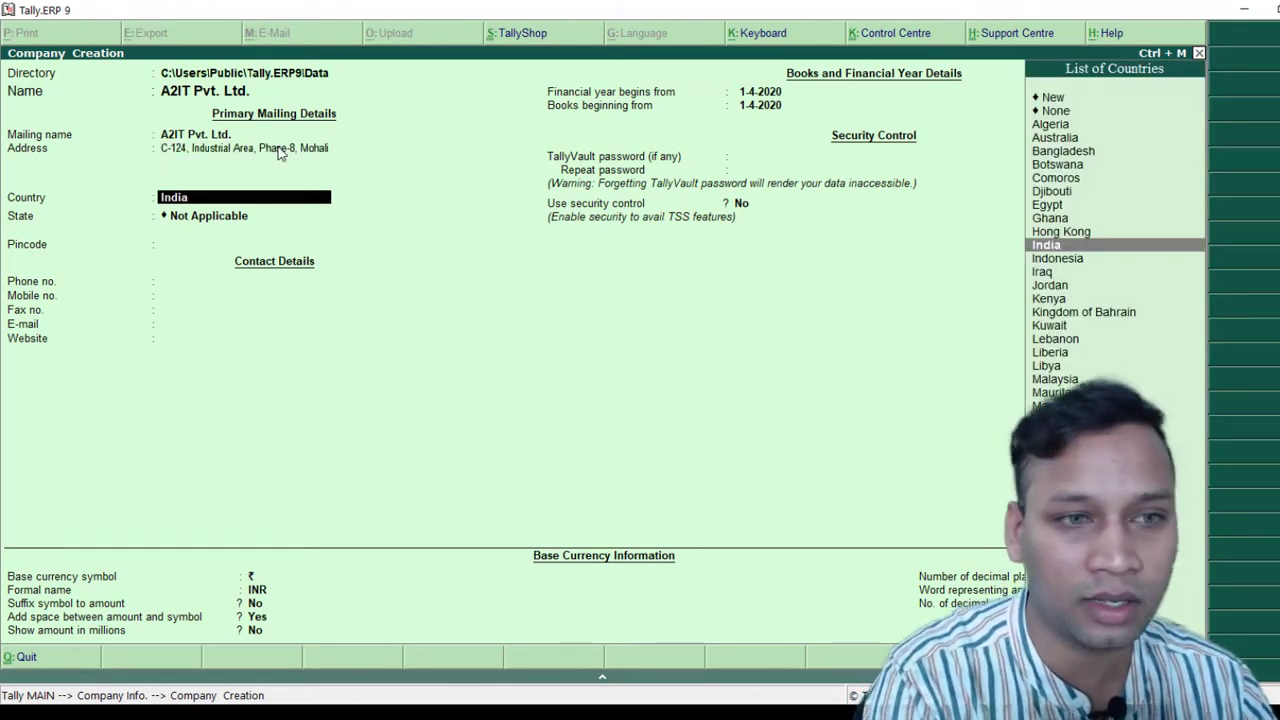
Keep India as the company's country and set the state to Punjab.
key(Return)
text(Punja)
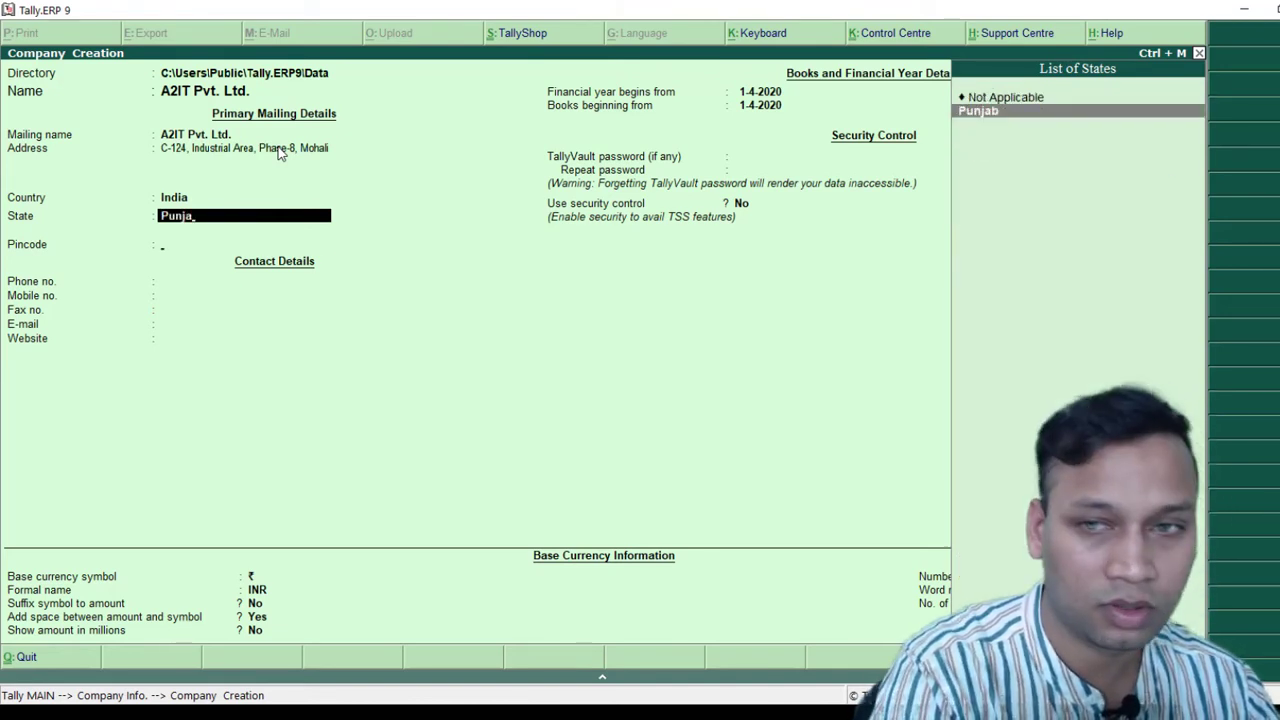
key(Return)
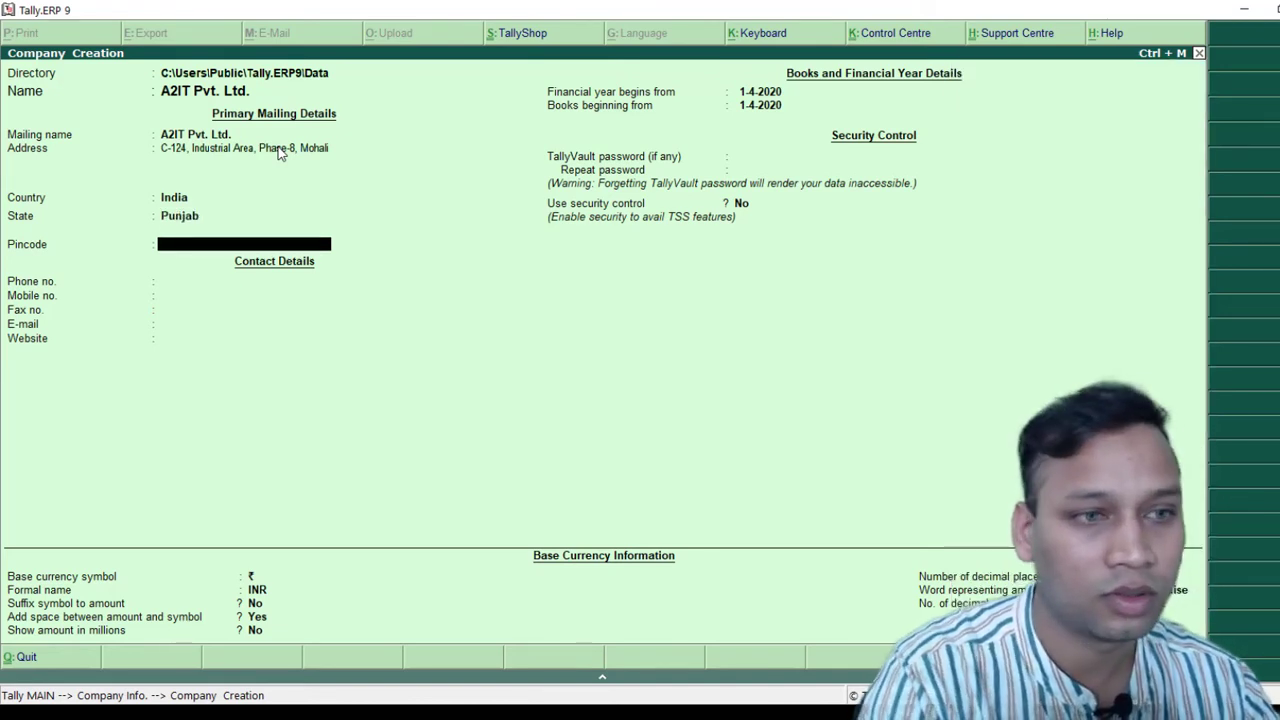
Enter the company's postal pincode in the primary mailing details.
text(016)
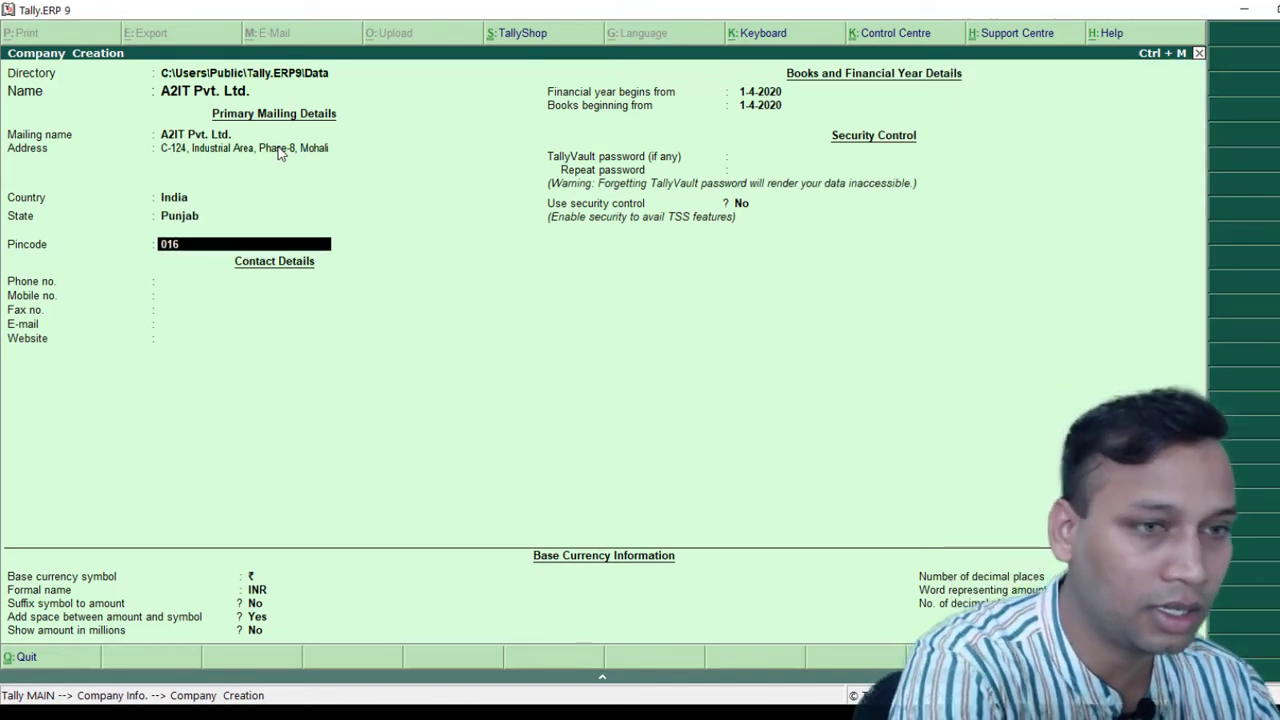
key(BackSpace)
key(BackSpace)
key(BackSpace)
text(1)
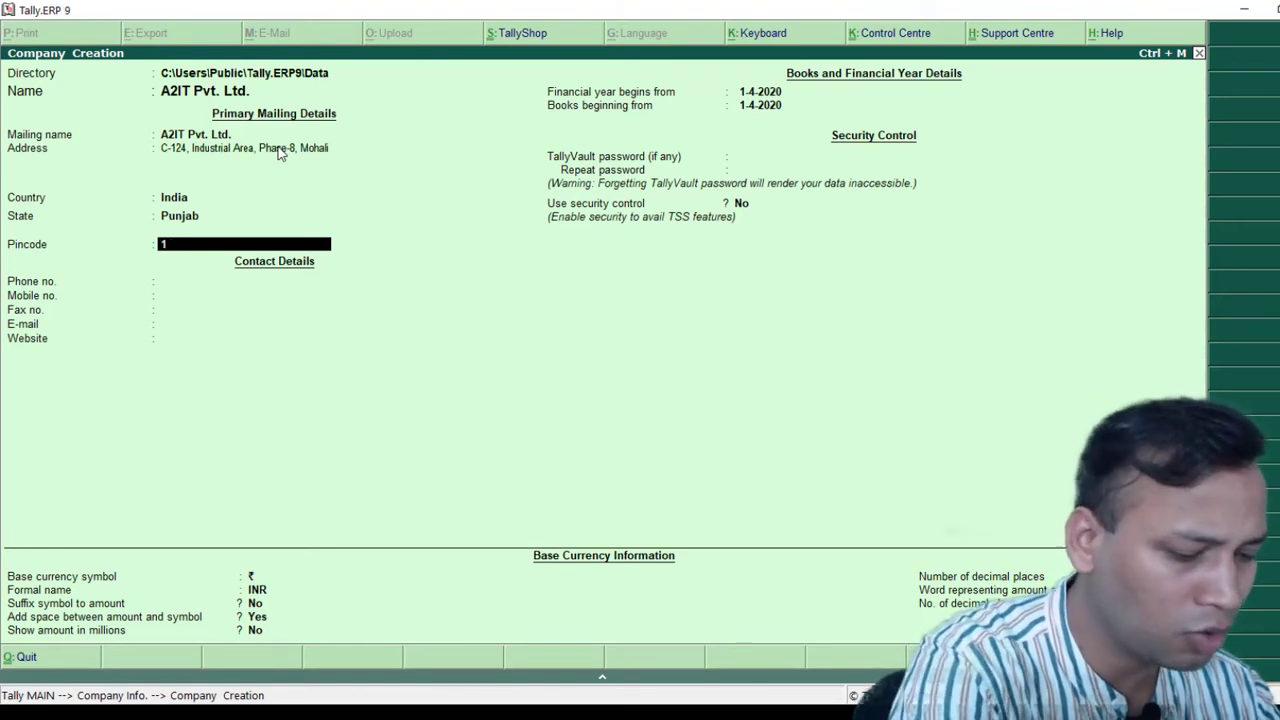
text(6000)
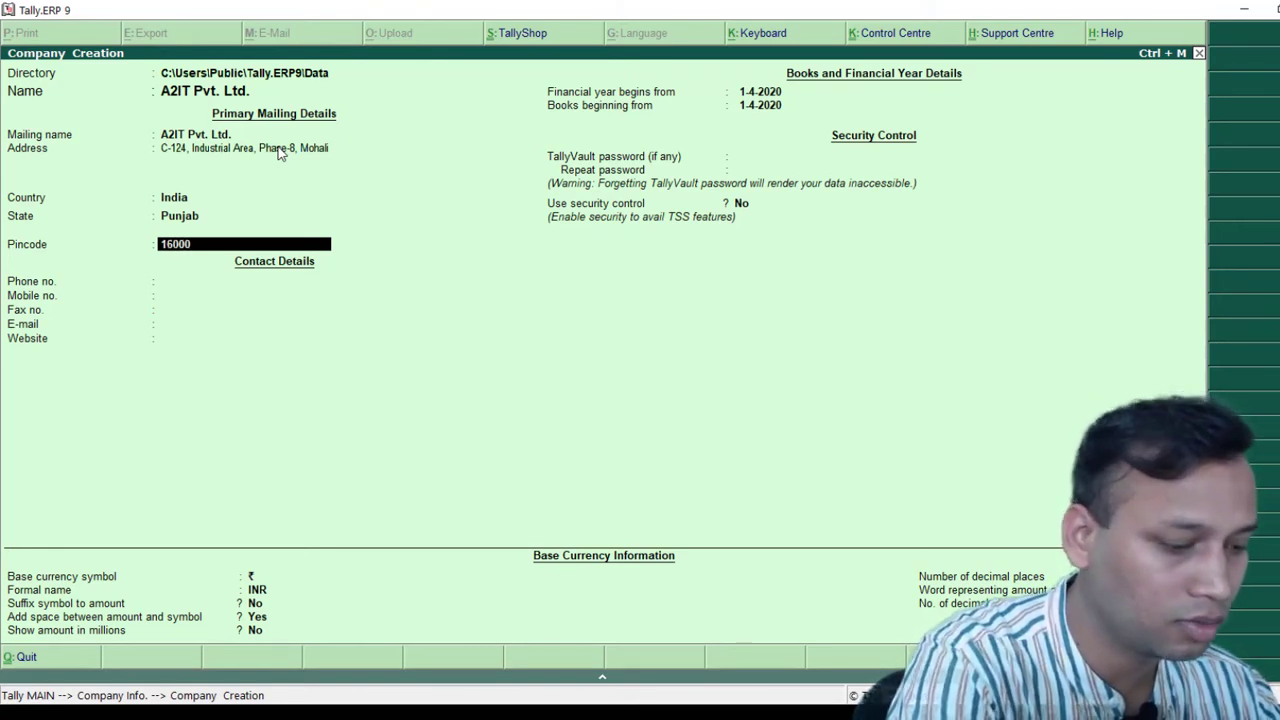
key(BackSpace)
text(62)
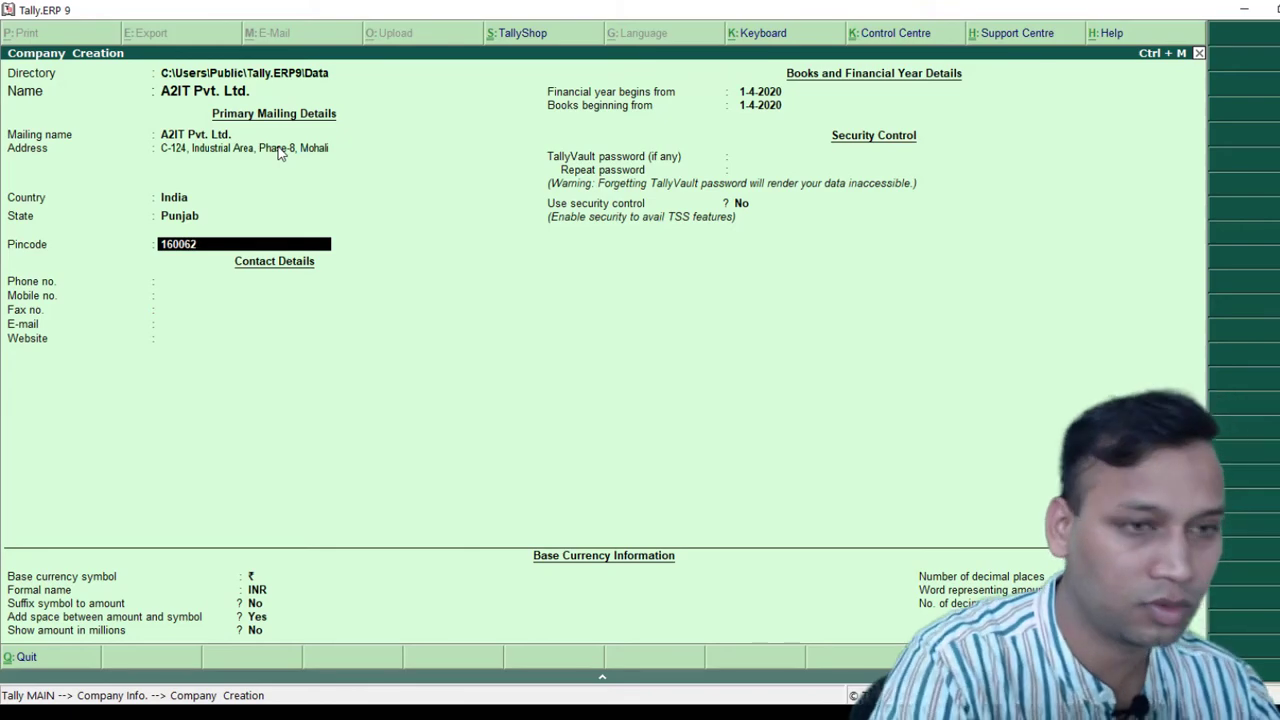
key(Return)
Copy the phone number from the Word document into Tally.ERP 9's phone and mobile number fields, leaving the fax number blank.
key(alt+Tab)
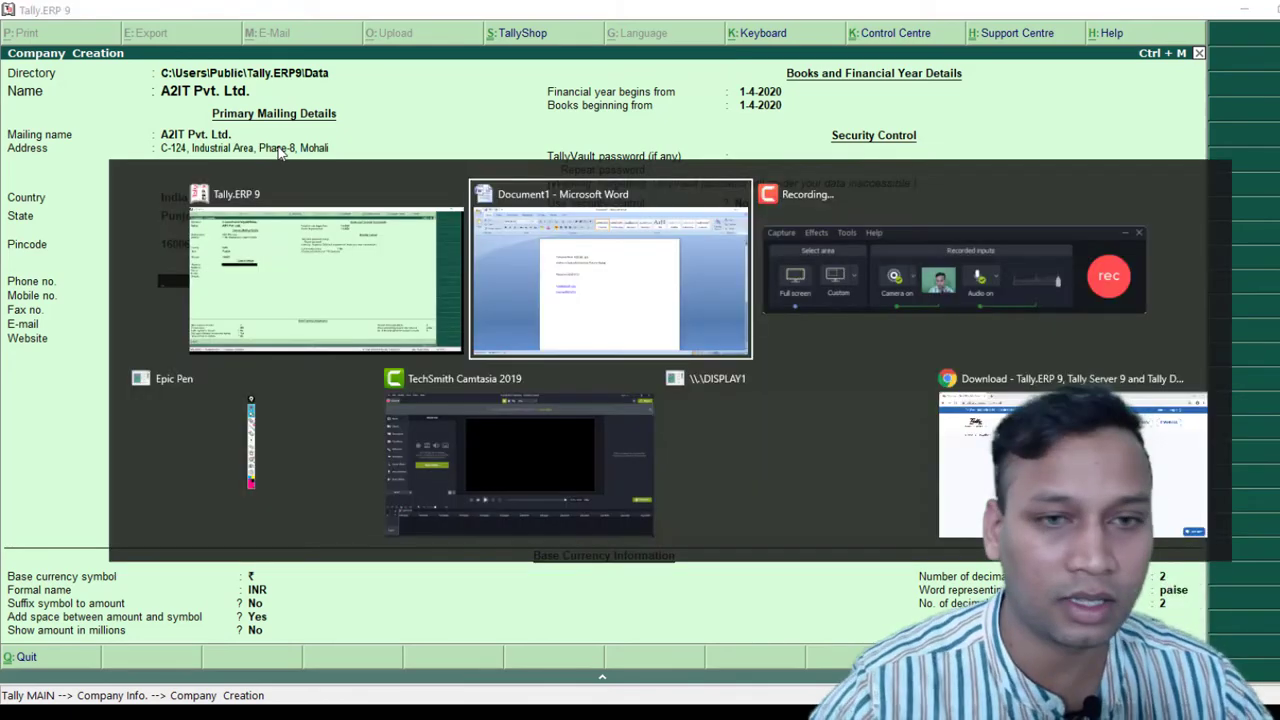
drag(520, 329, 456, 330)
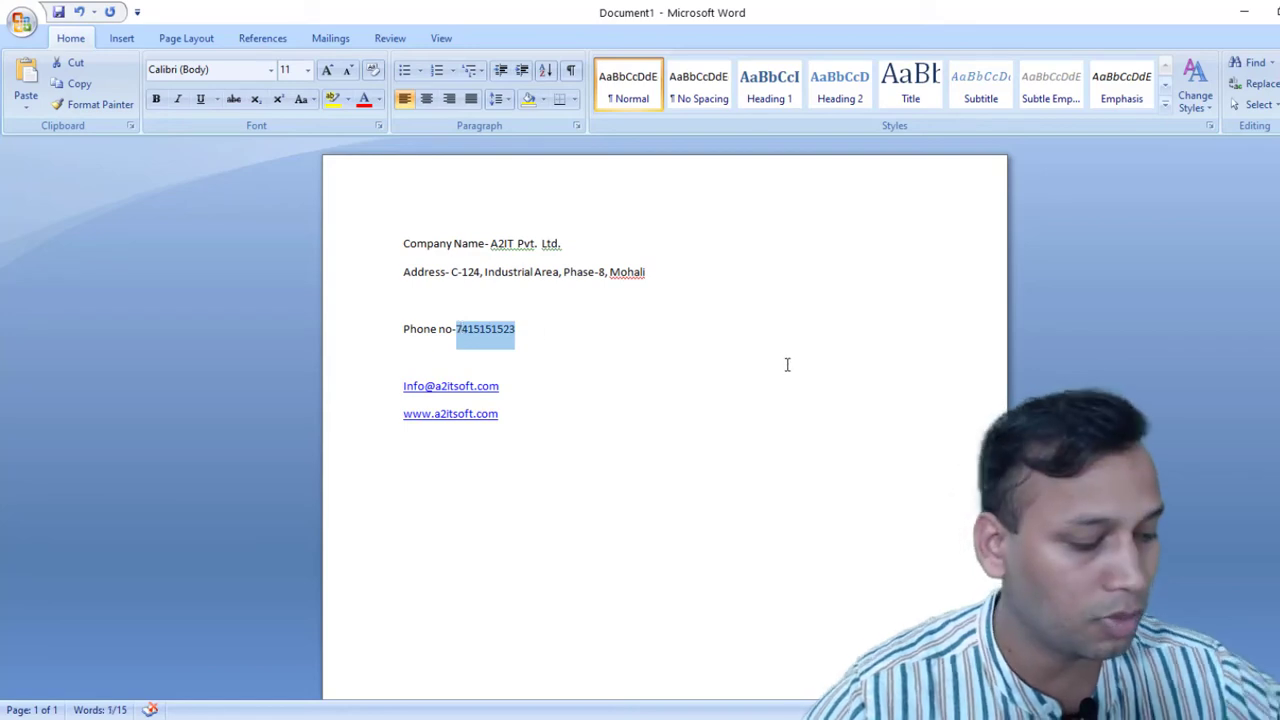
key(alt+Tab)
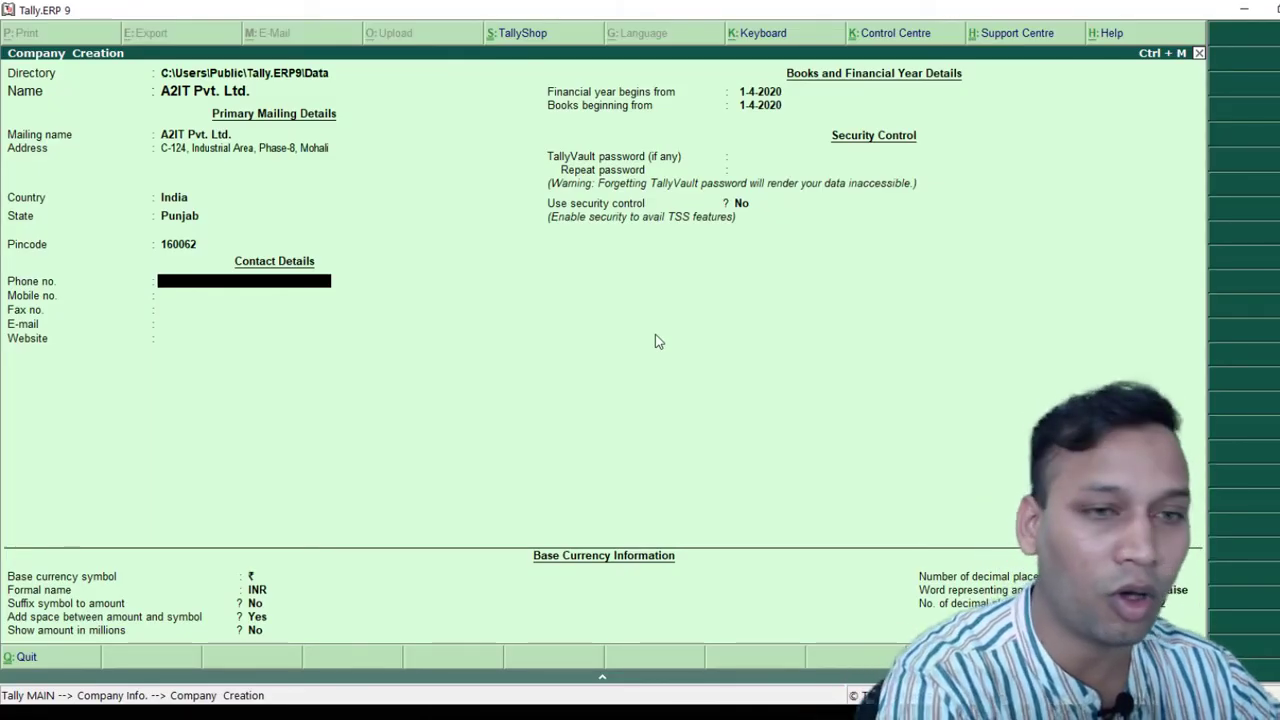
key(ctrl+alt+v)
key(Return)
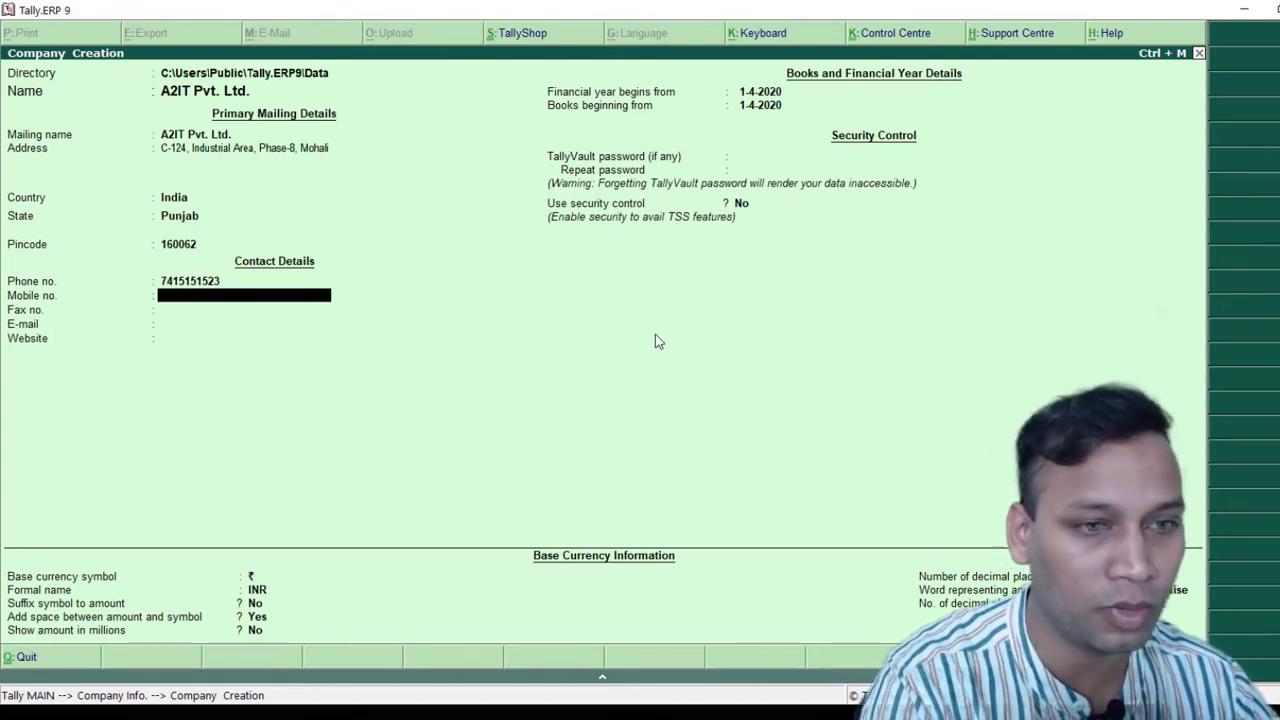
key(ctrl+alt+v)
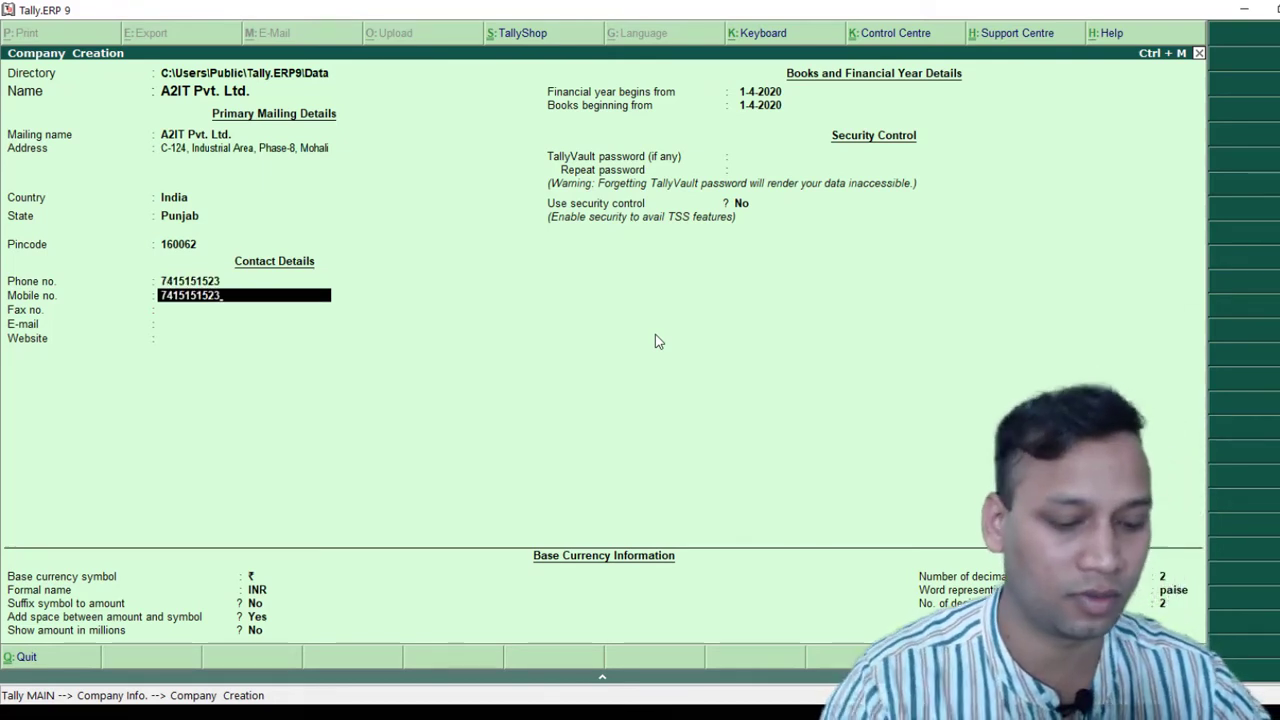
key(Return)
key(Return)
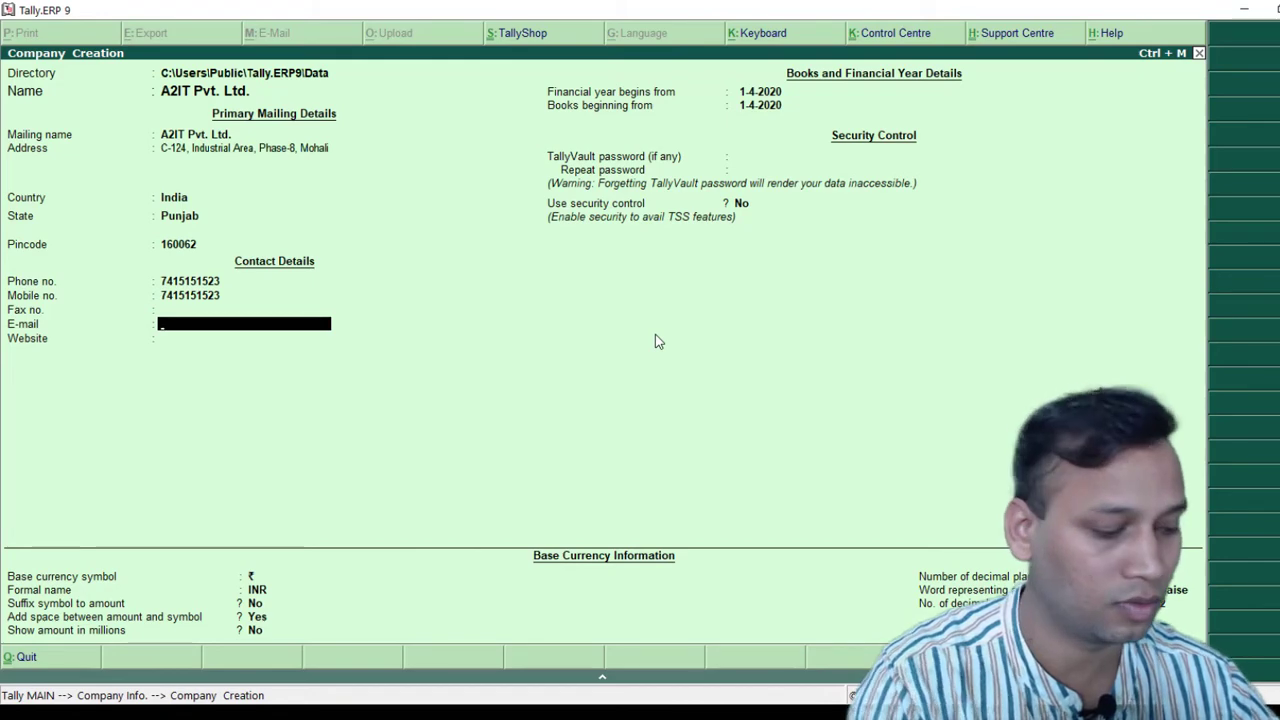
Copy the e-mail address from the Word document into the e-mail field of the Tally.ERP 9 company form.
key(alt+Tab)
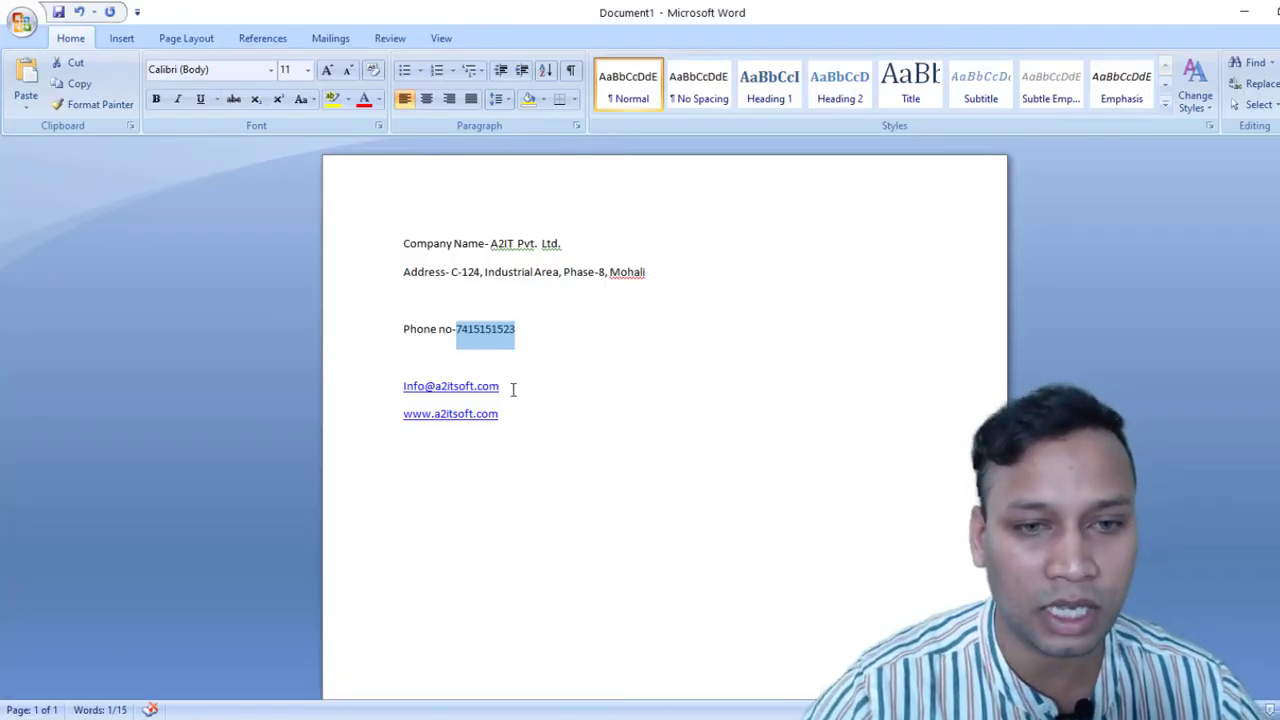
drag(508, 386, 405, 386)
key(ctrl+c)
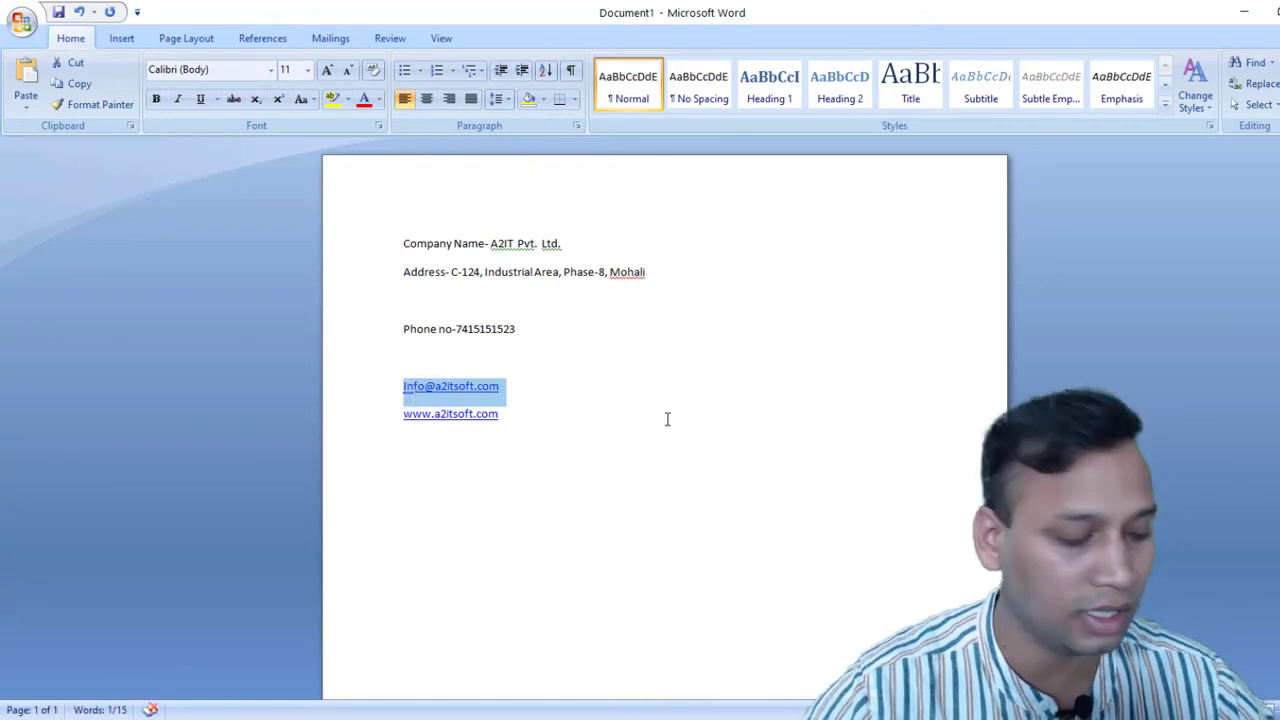
key(alt+Tab)
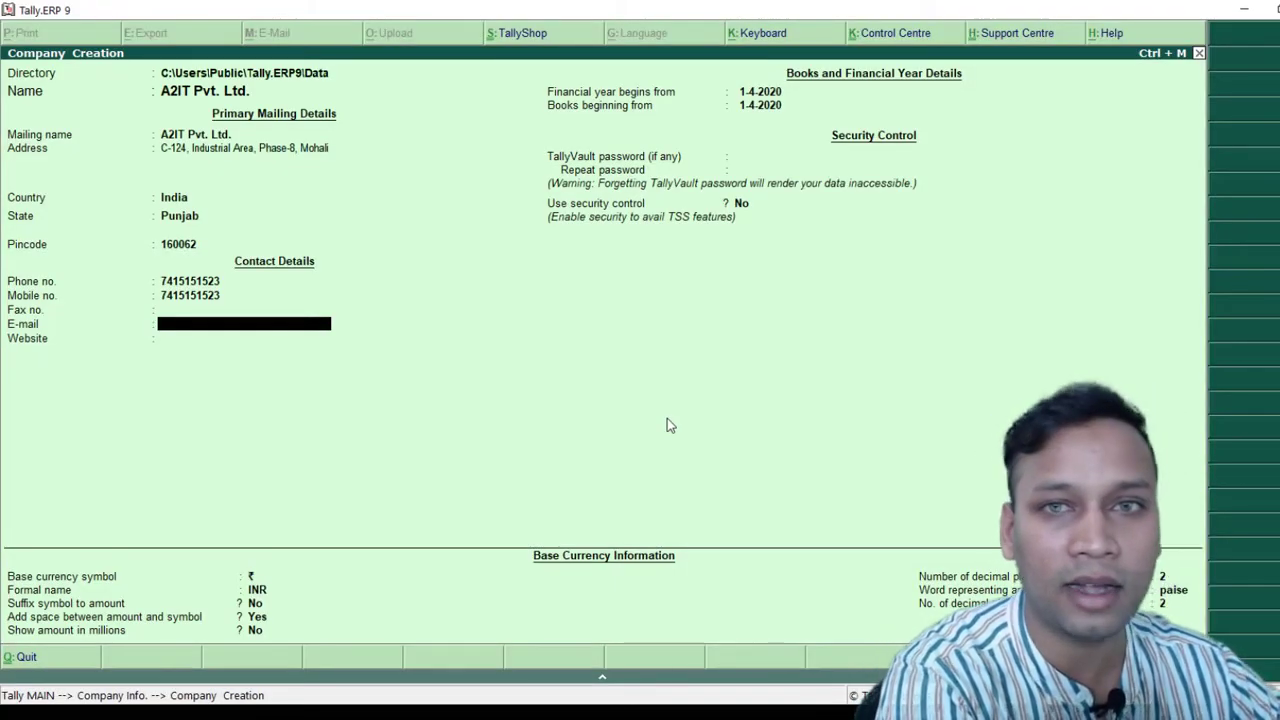
key(ctrl+v)
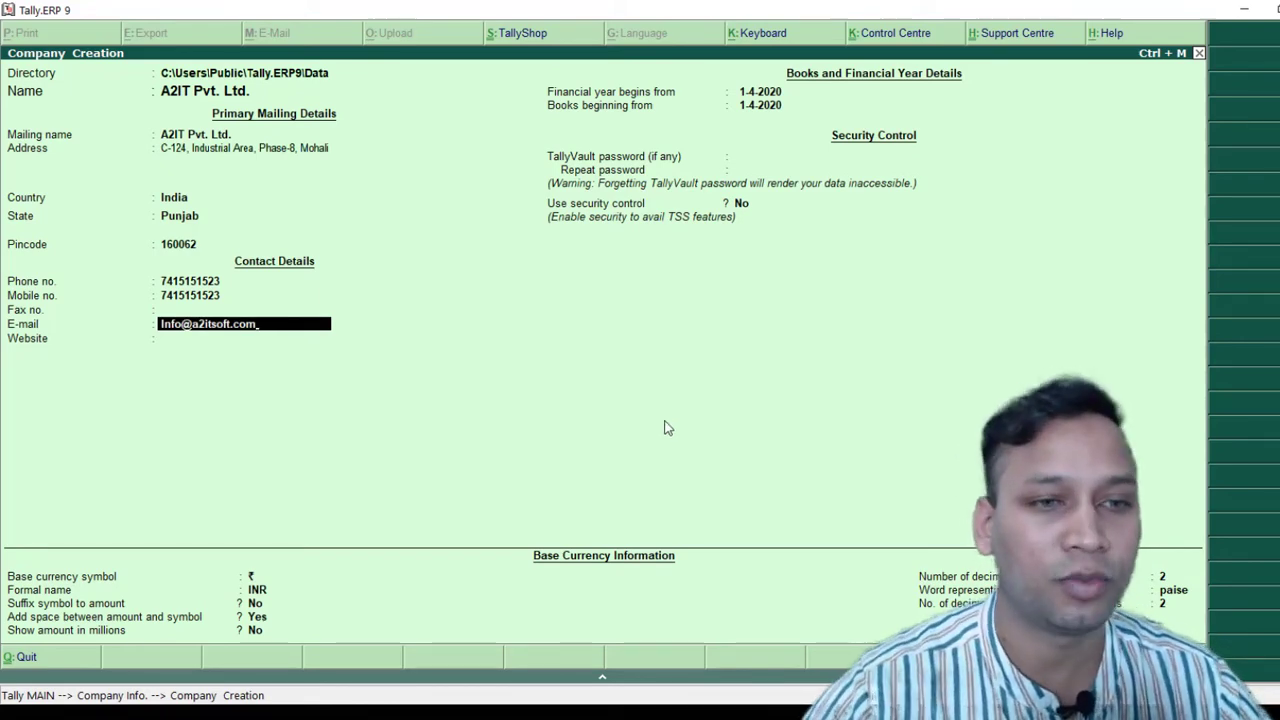
key(Return)
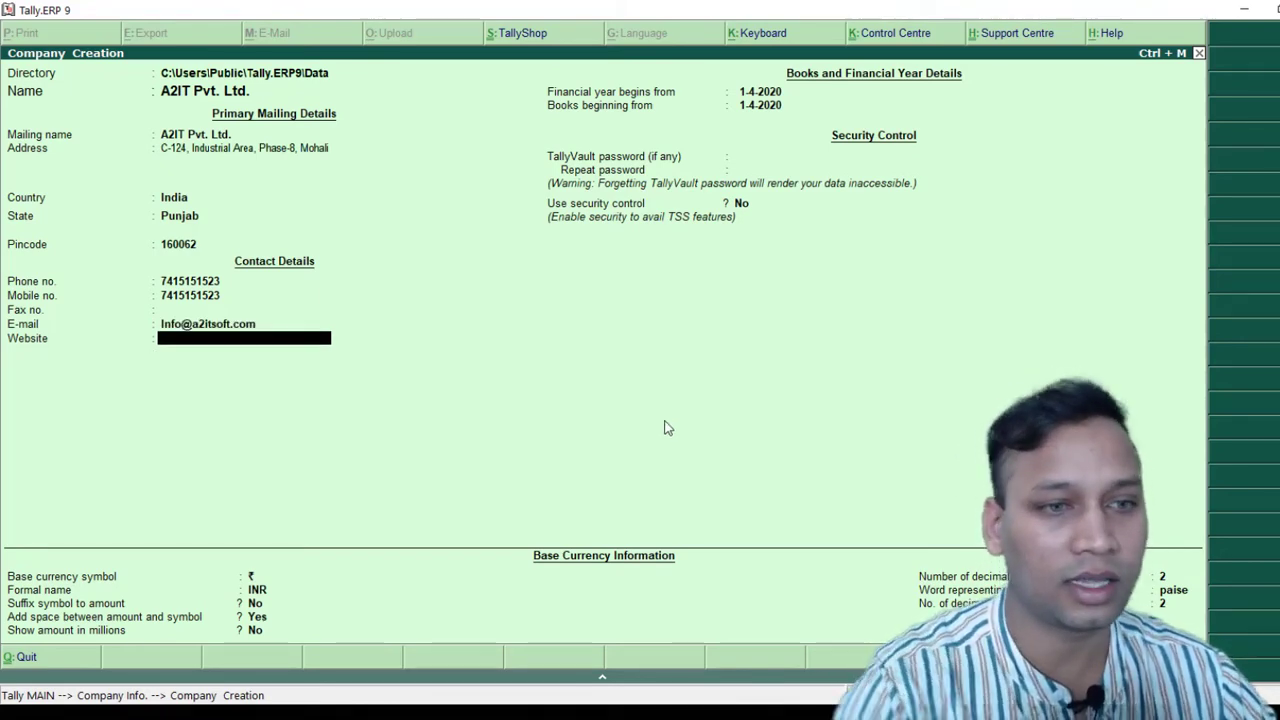
key(alt+Tab)
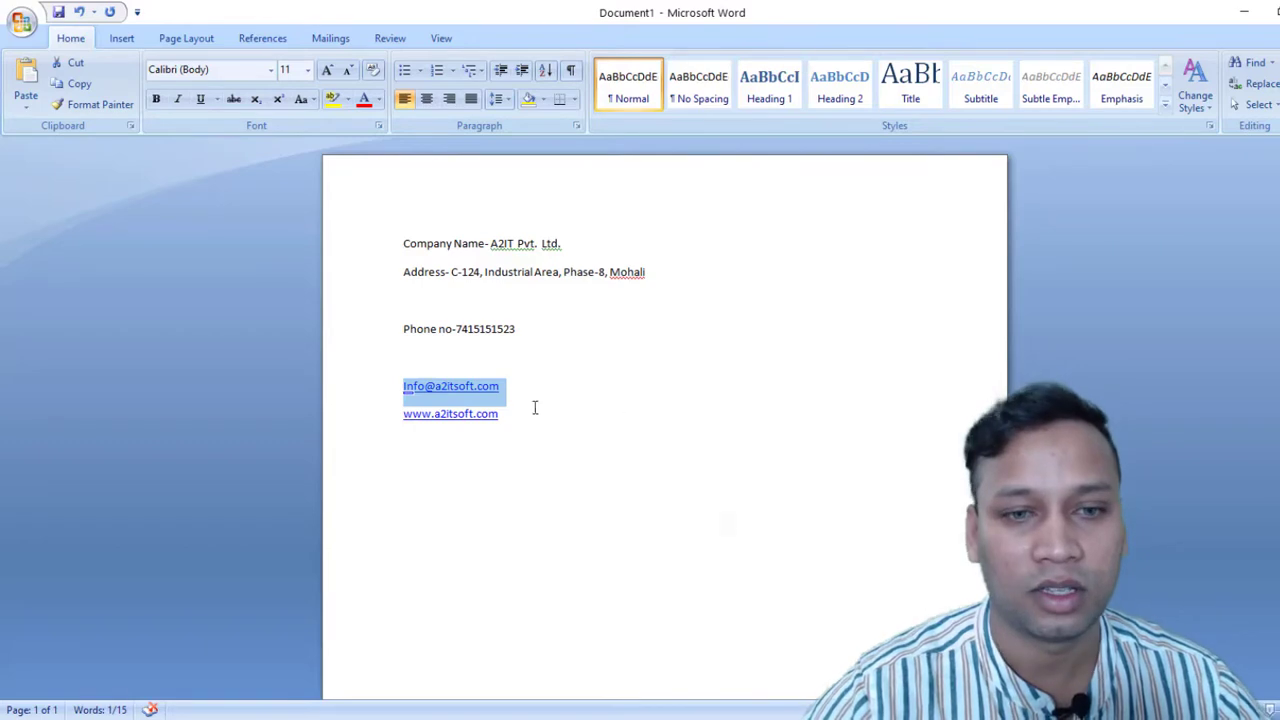
drag(511, 414, 405, 416)
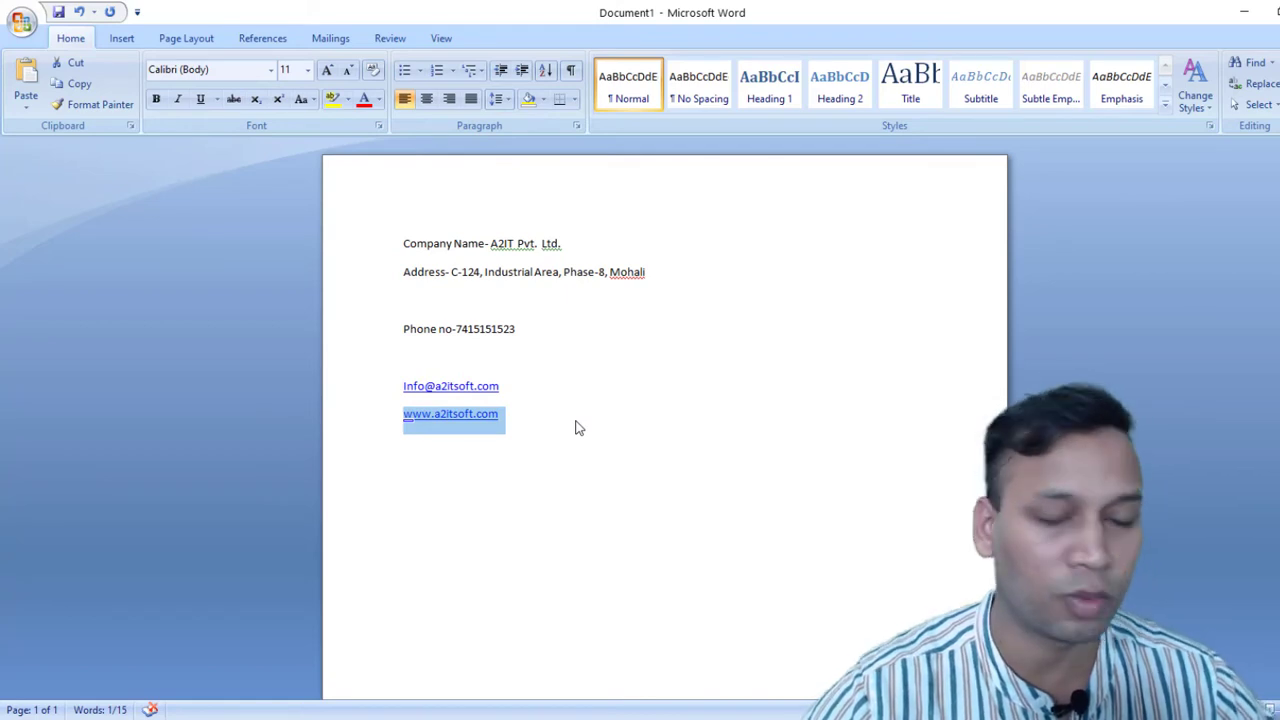
key(alt+Tab)
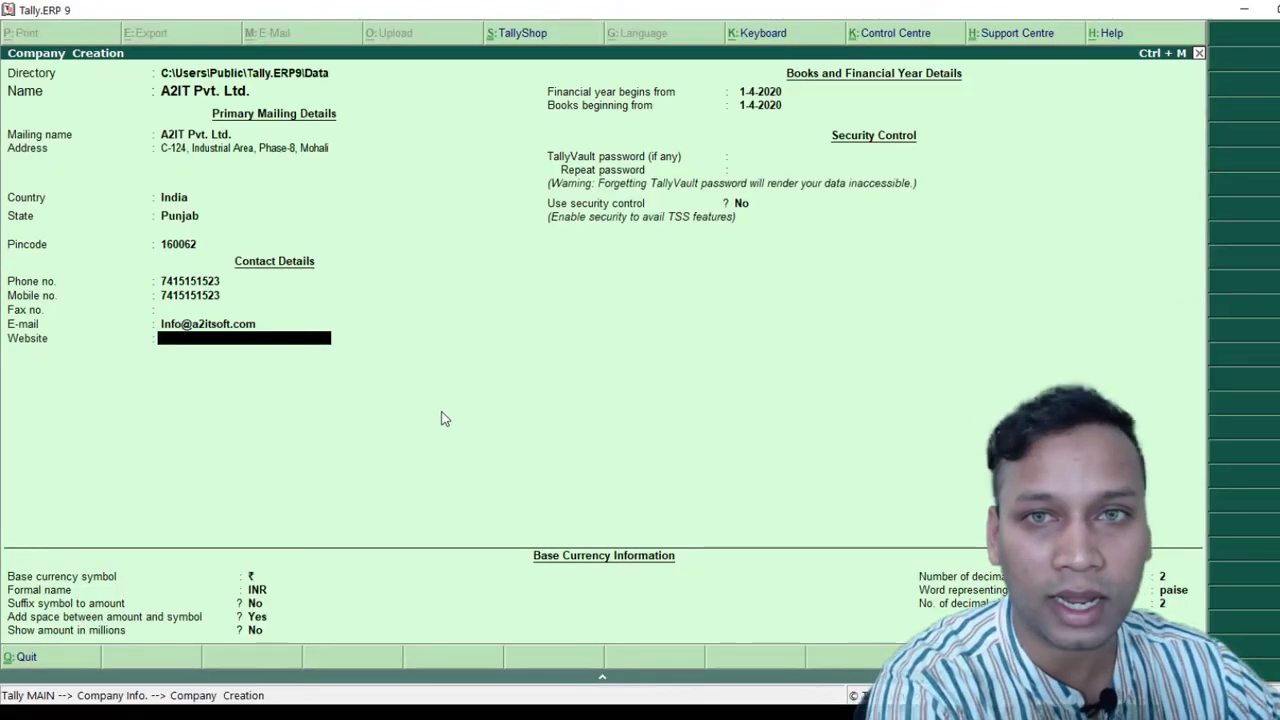
key(ctrl+alt+v)
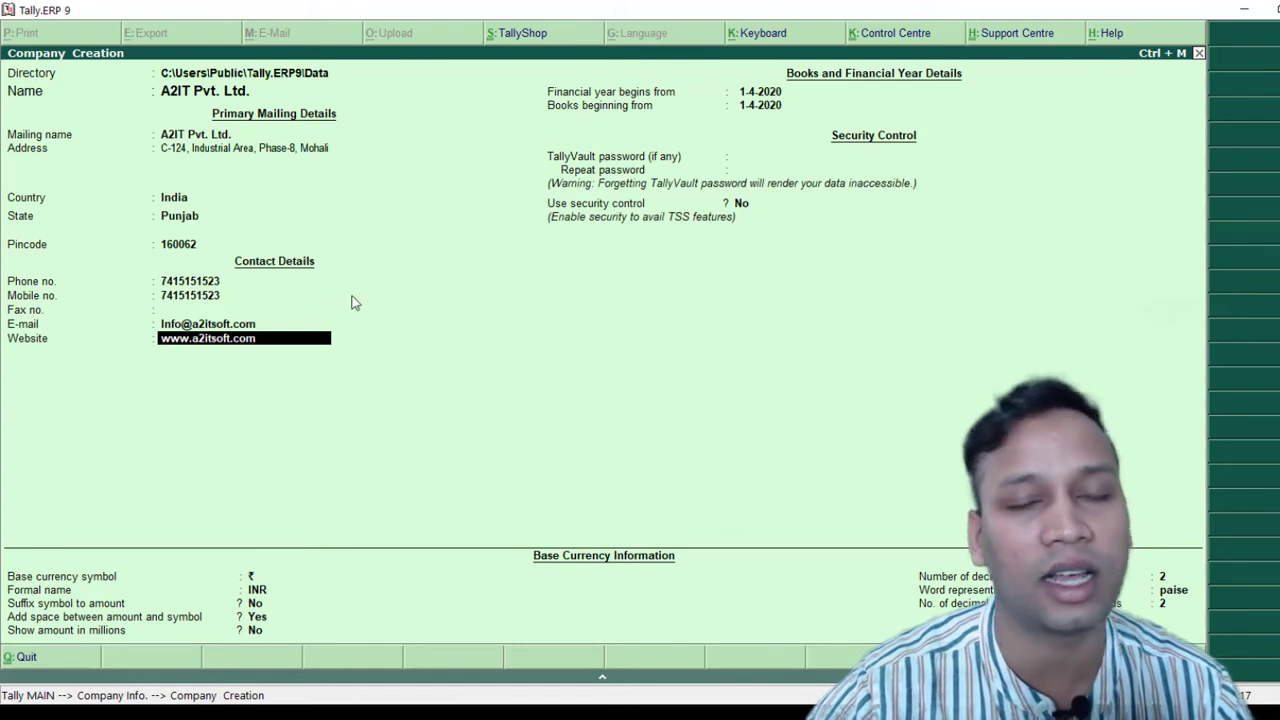
key(Return)
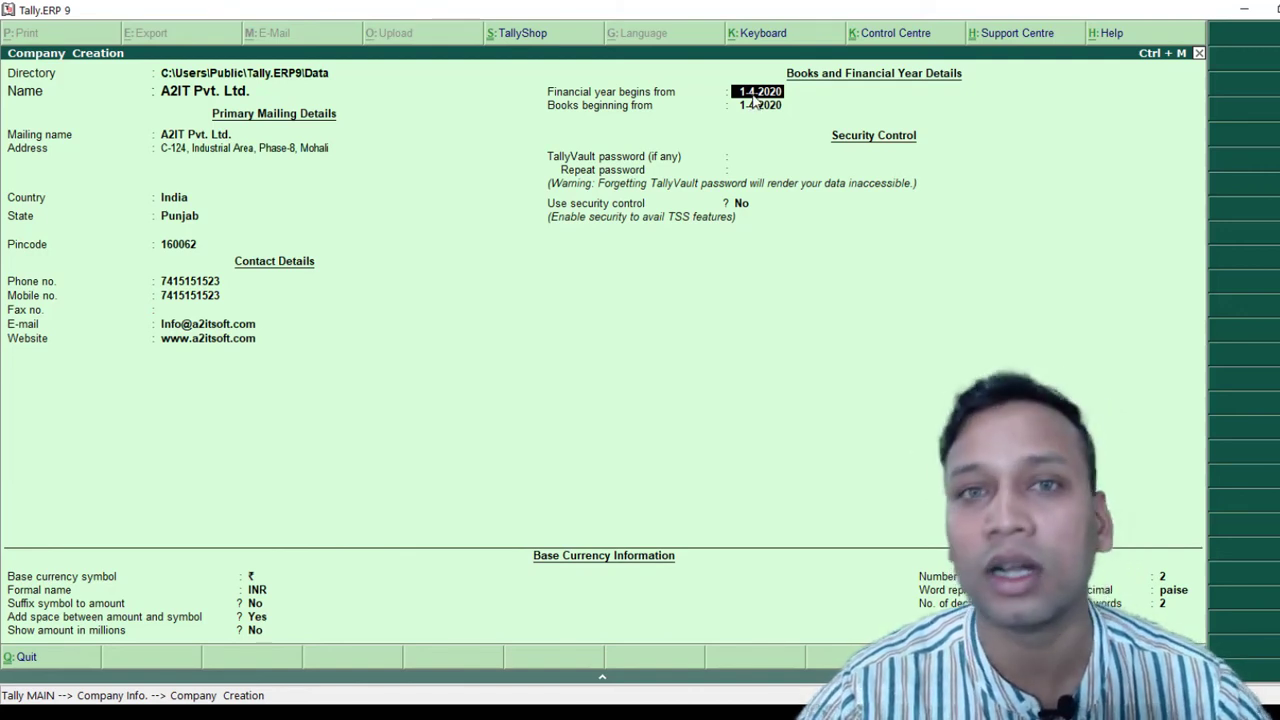
Keep 1-4-2020 as the start of the financial year and books, and leave the TallyVault password blank.
key(Return)
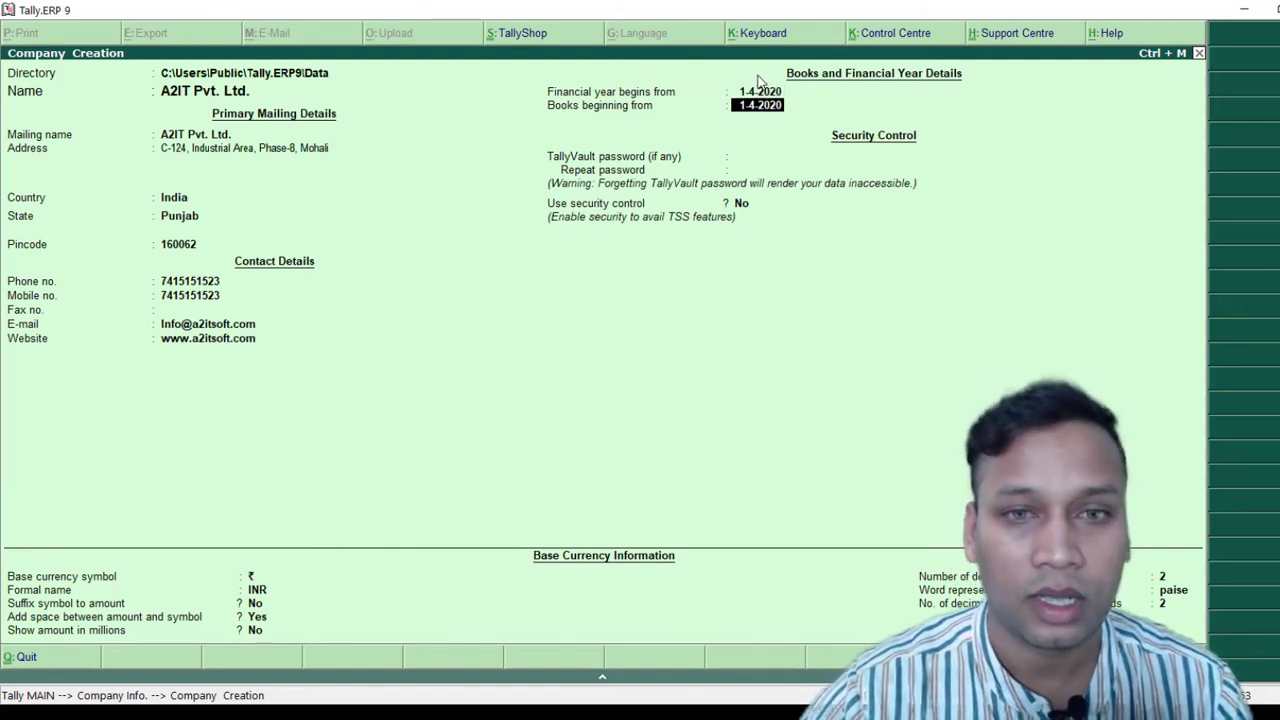
key(Return)
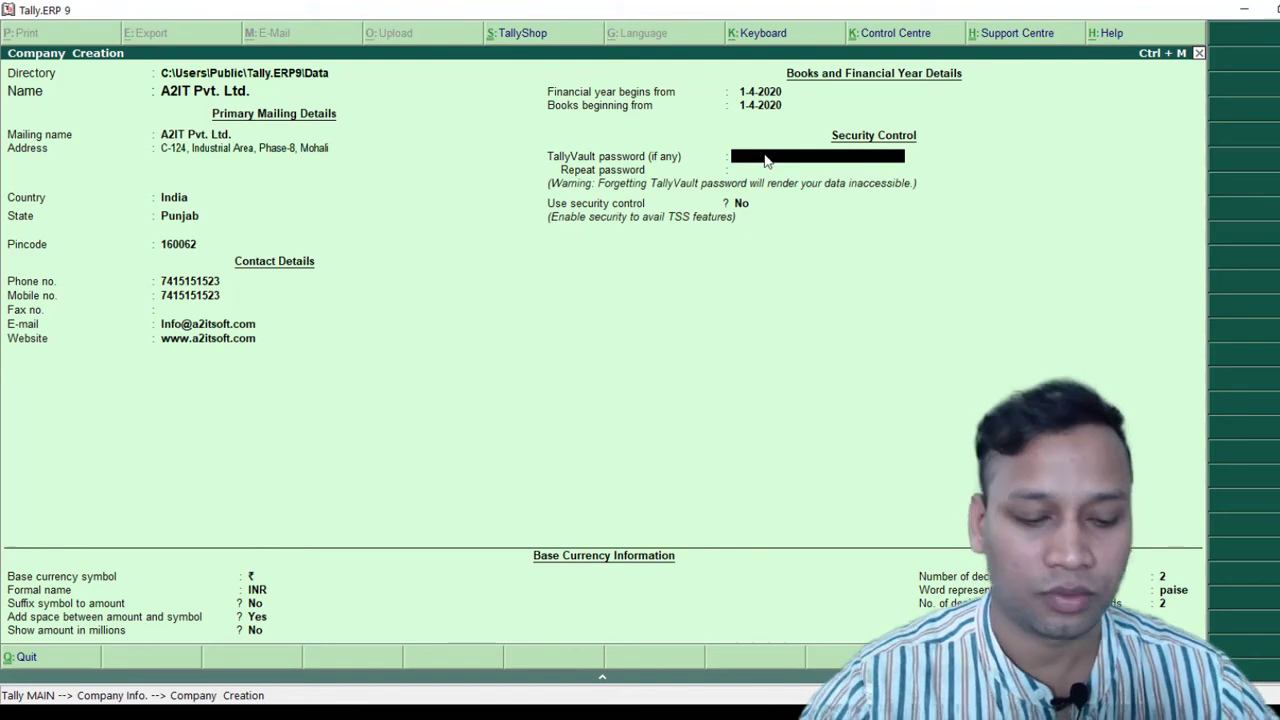
key(Return)
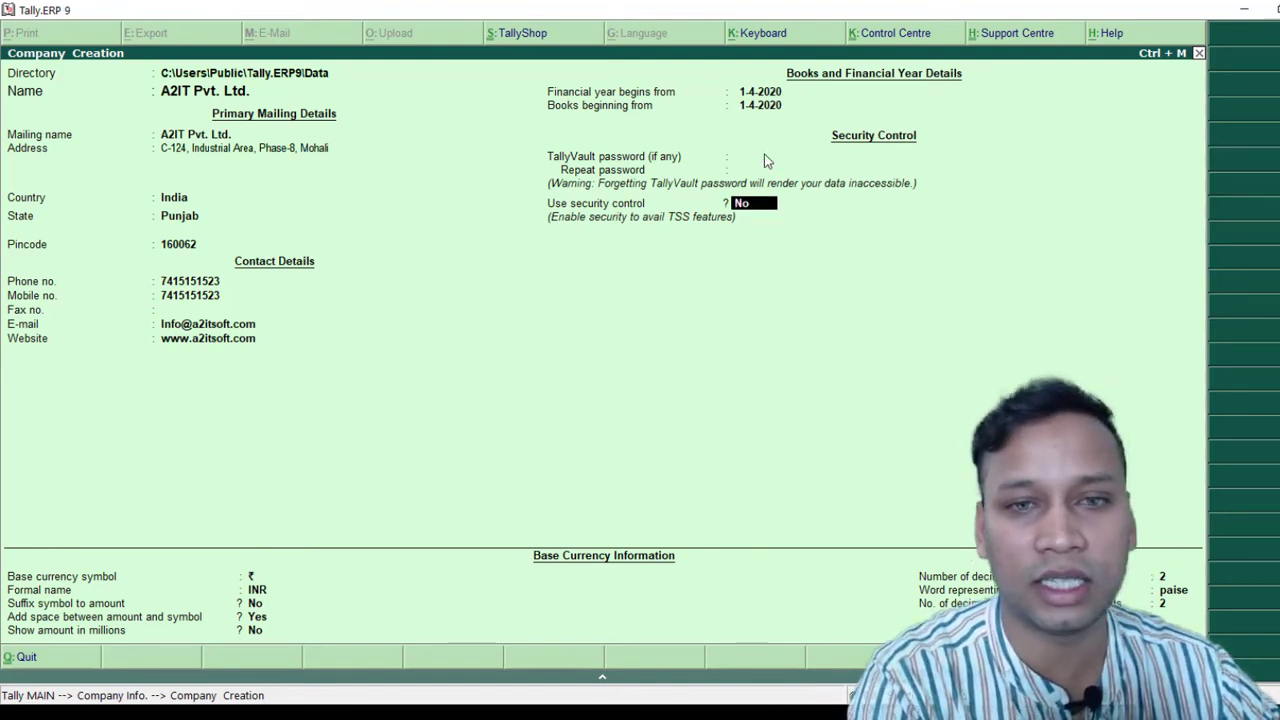
text(y)
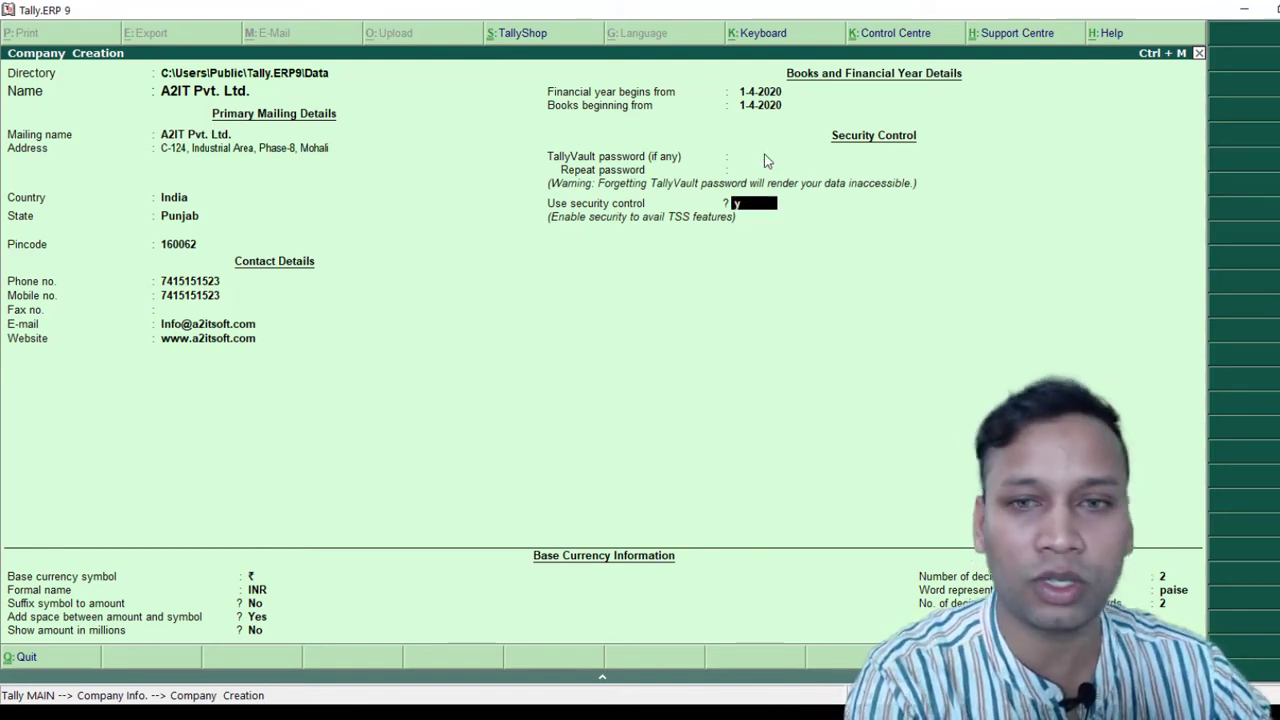
key(Return)
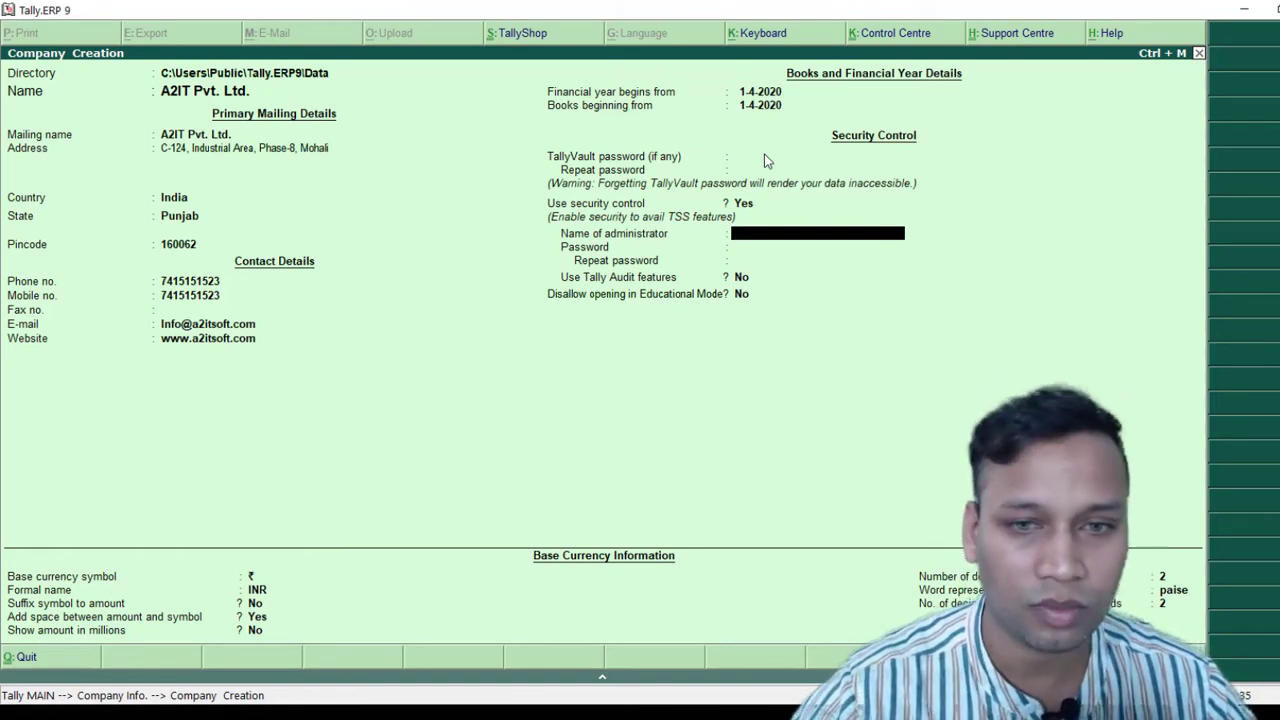
key(BackSpace)
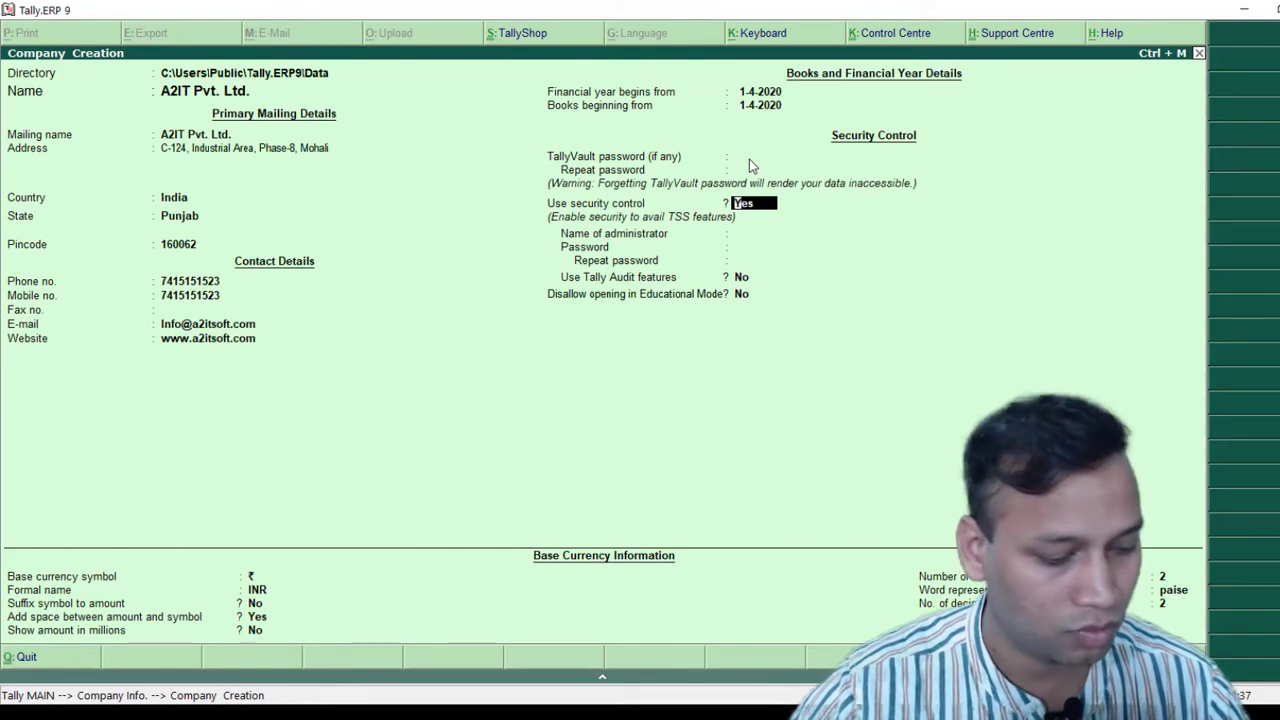
key(n)
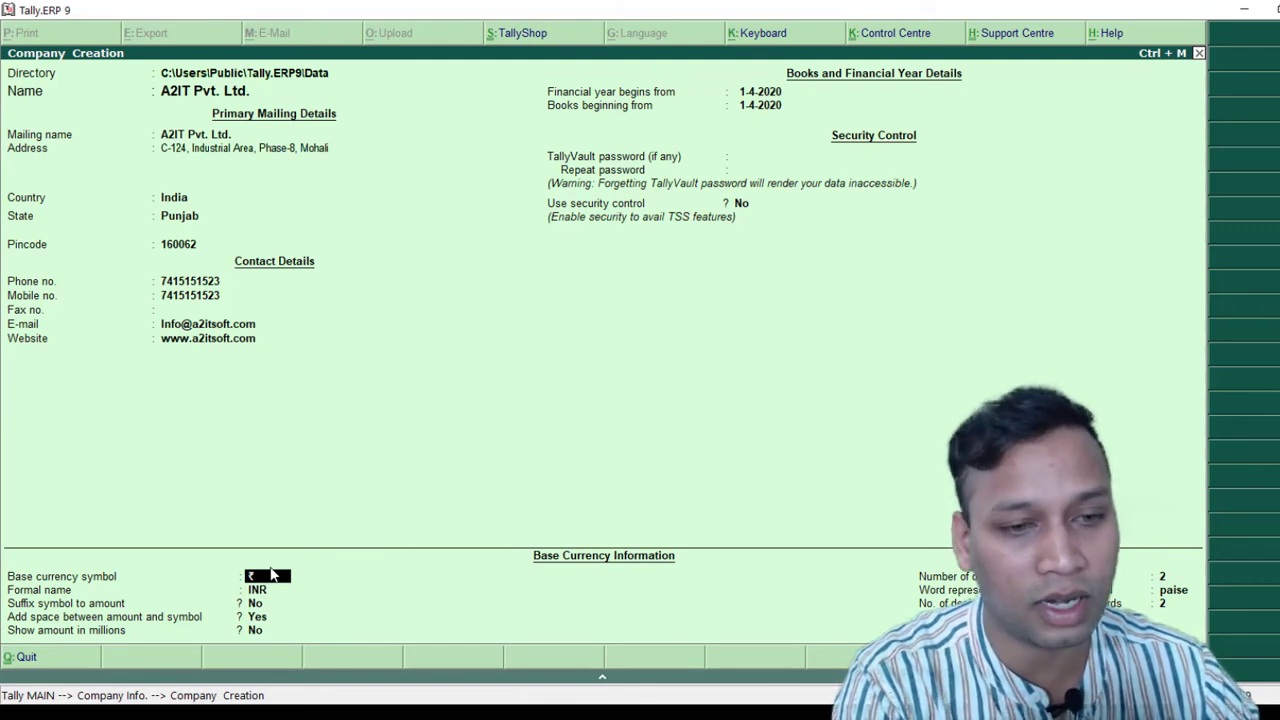
Keep ₹ as the base currency symbol and enter INR as the currency's formal name.
key(Return)
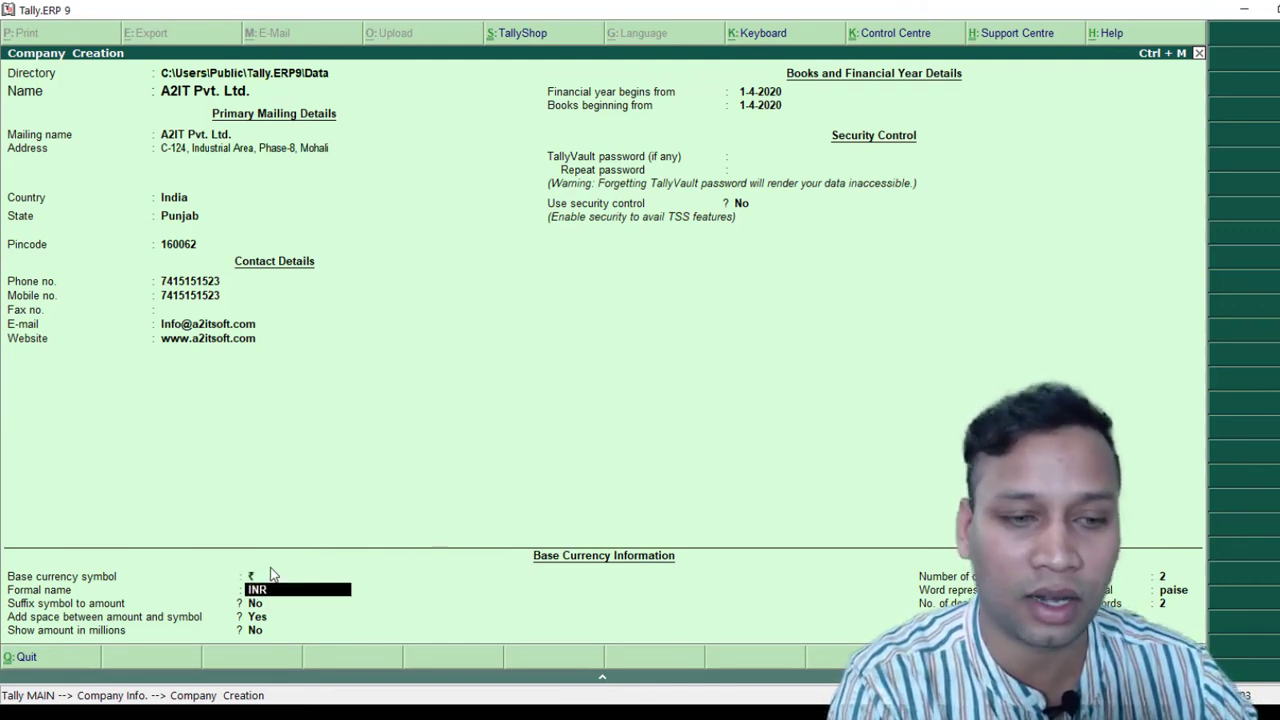
text(U)
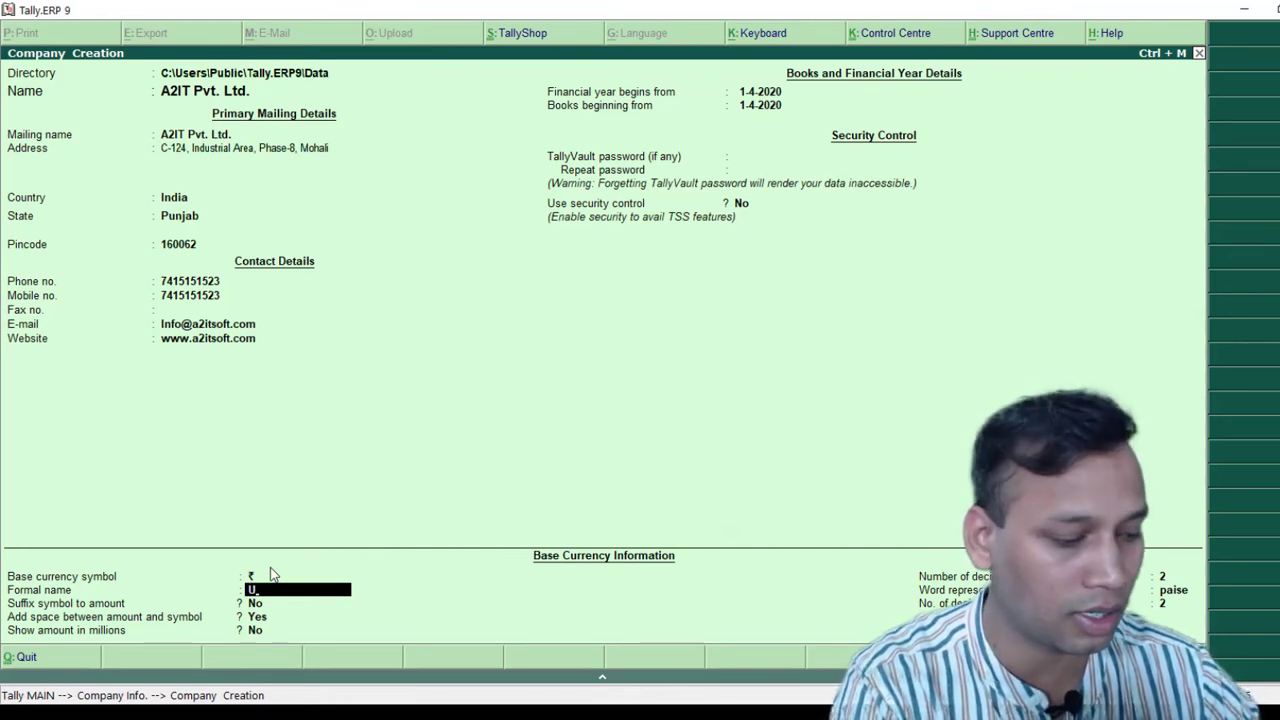
text(sd)
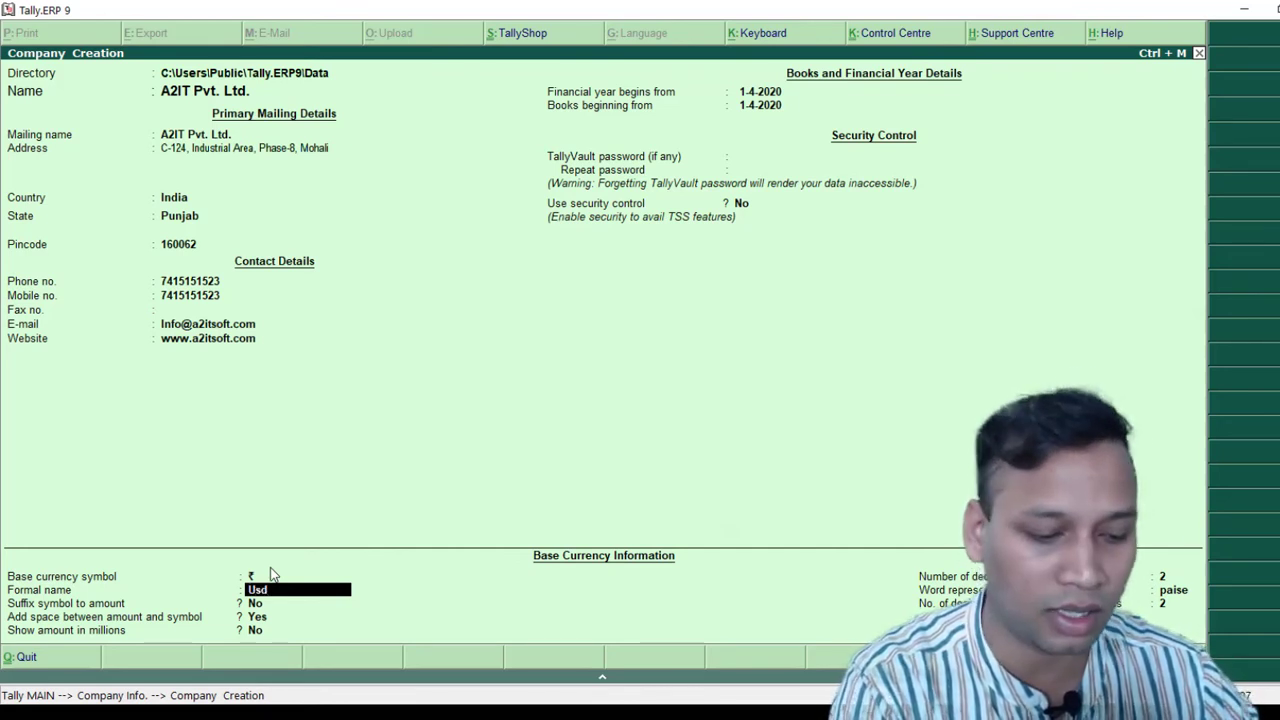
key(BackSpace)
key(BackSpace)
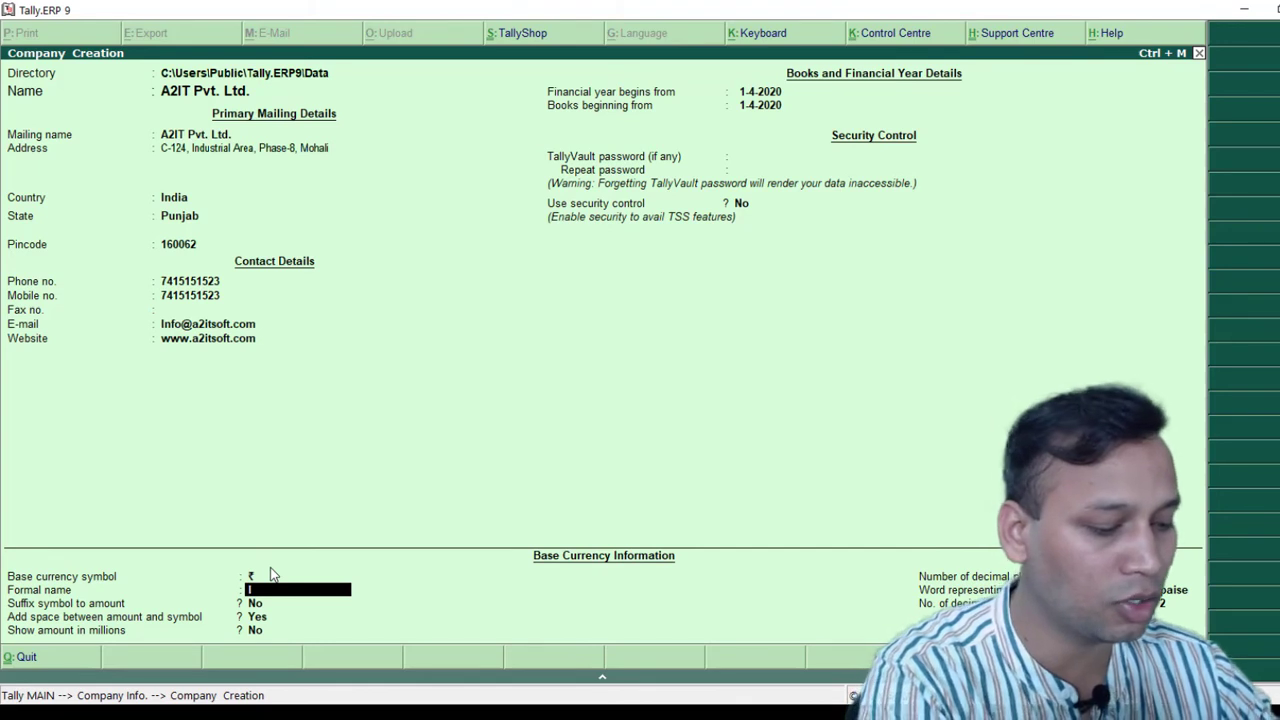
text(INR)
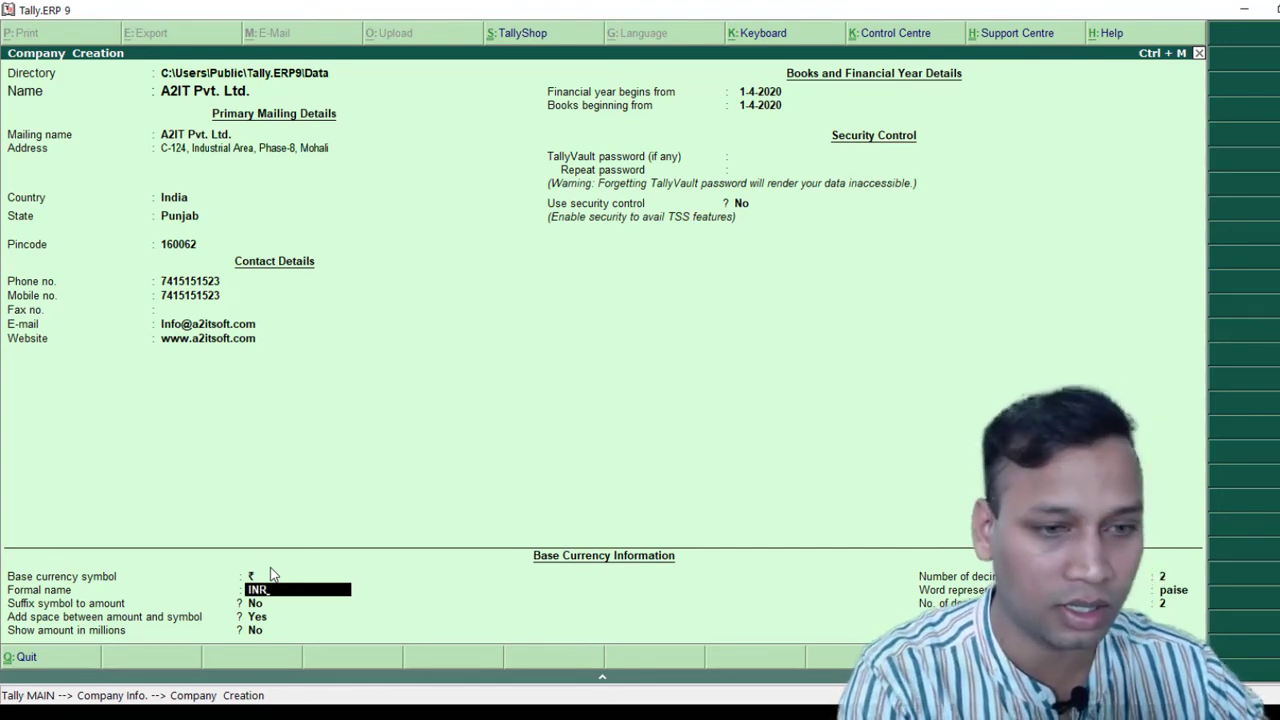
key(Return)
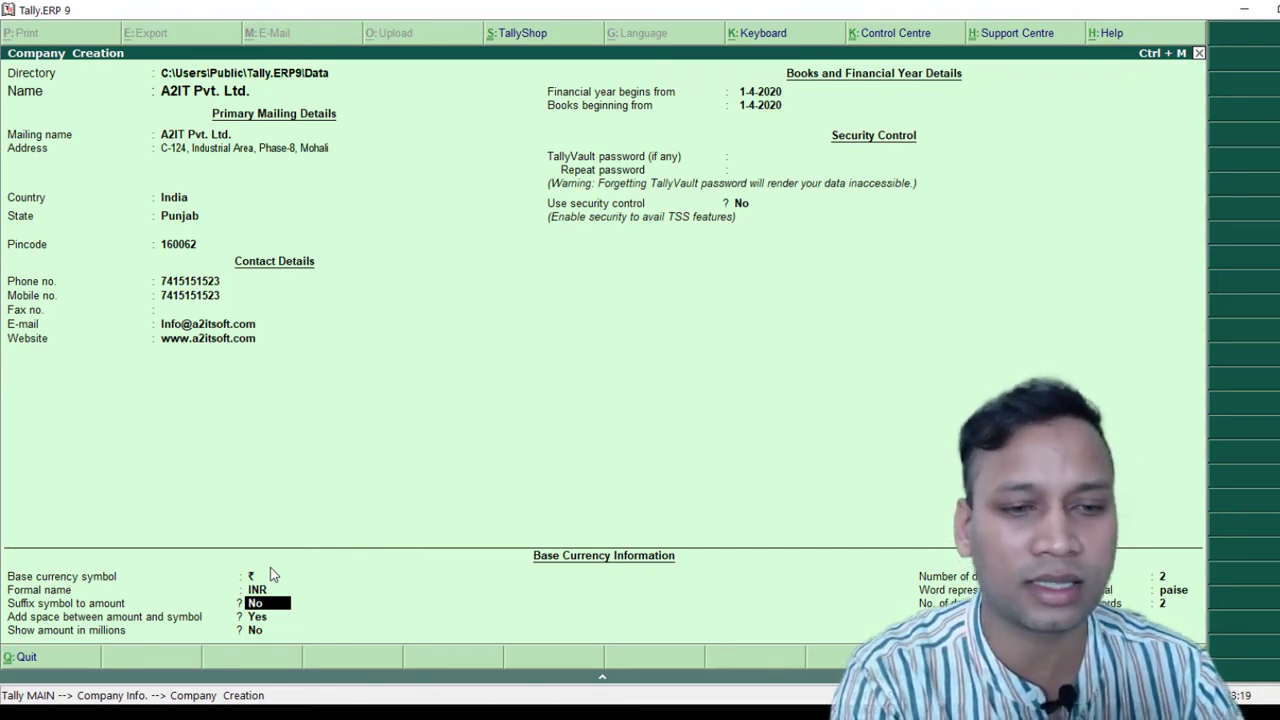
Keep the remaining base currency settings, including 2 decimal places and the word paise, and save the new company.
key(Return)
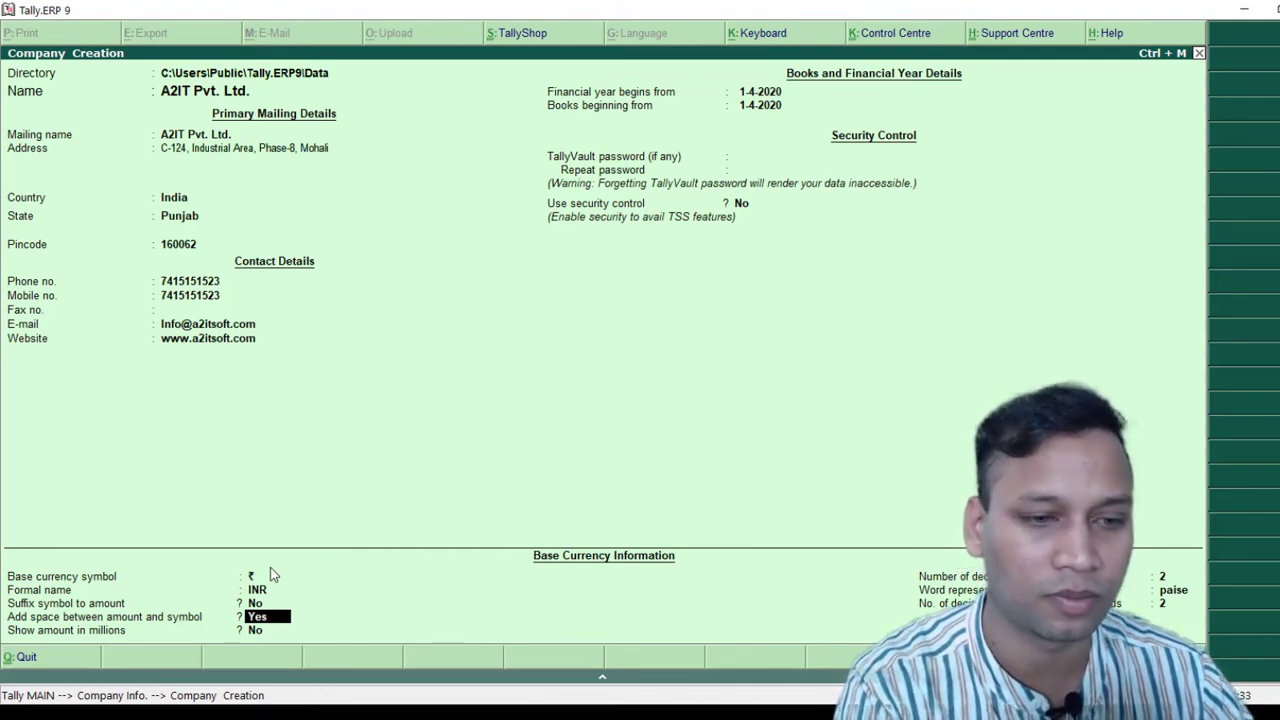
key(Return)
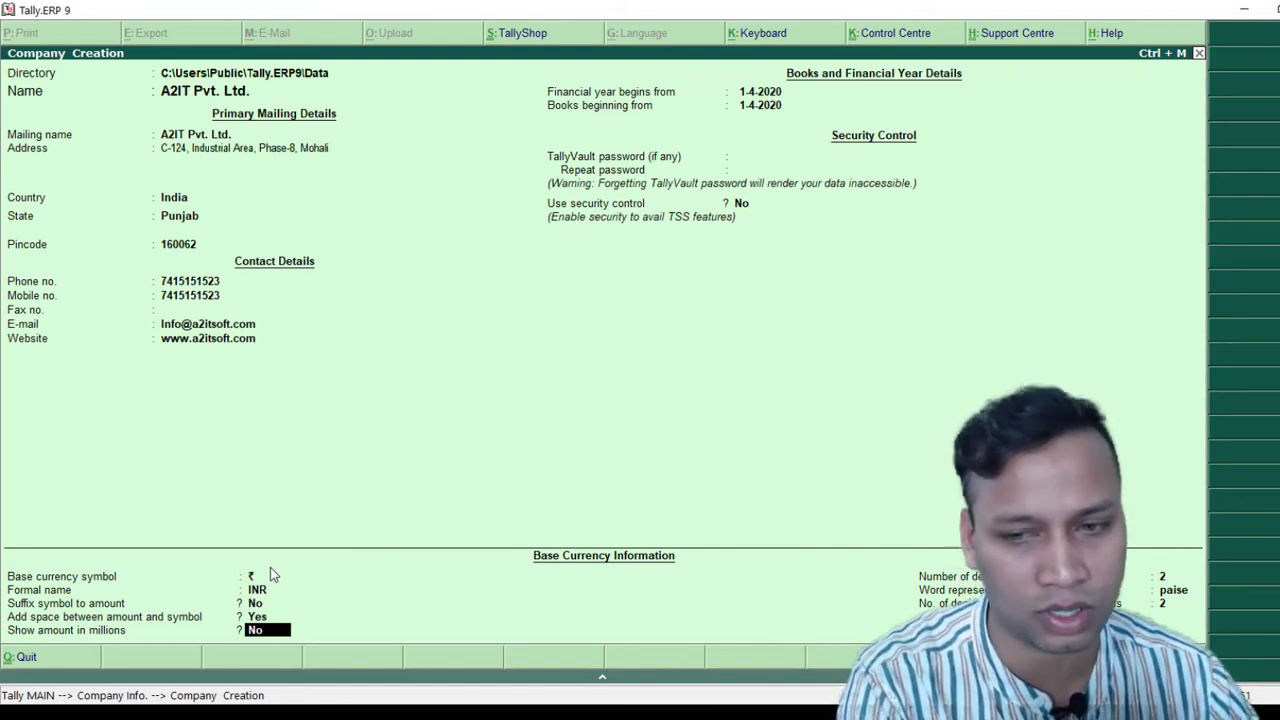
key(Return)
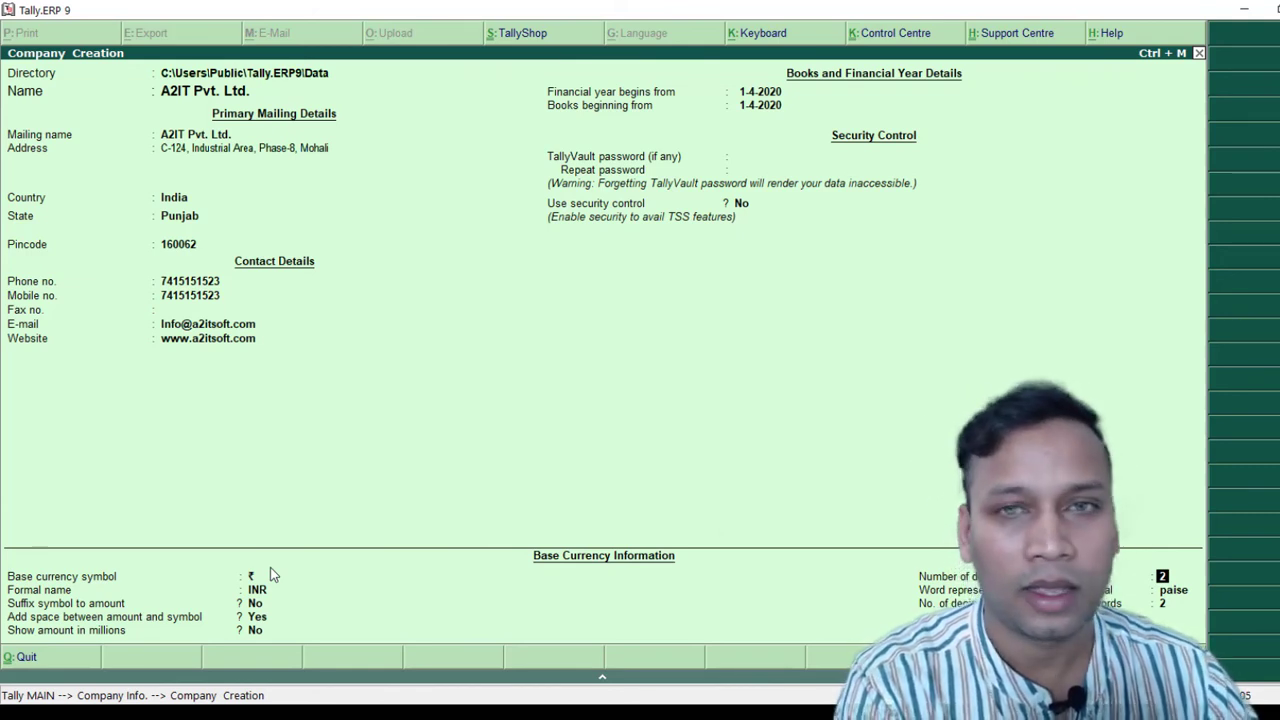
key(Return)
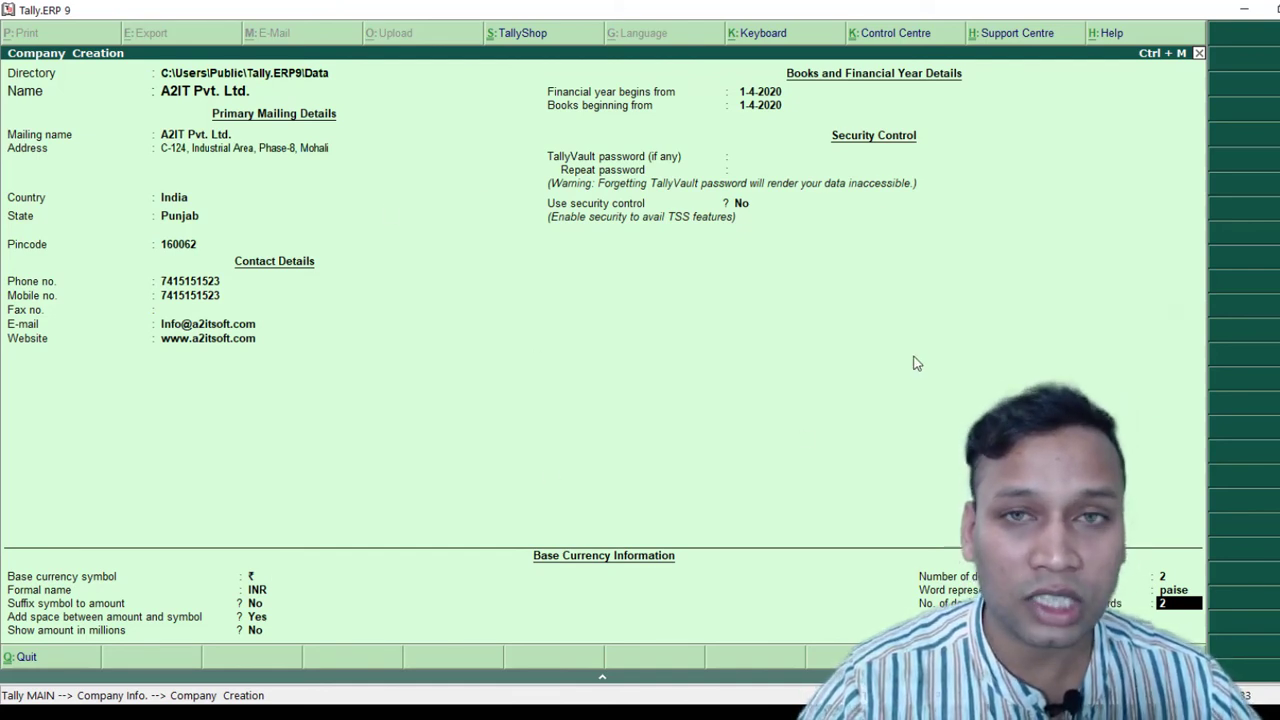
key(ctrl+a)
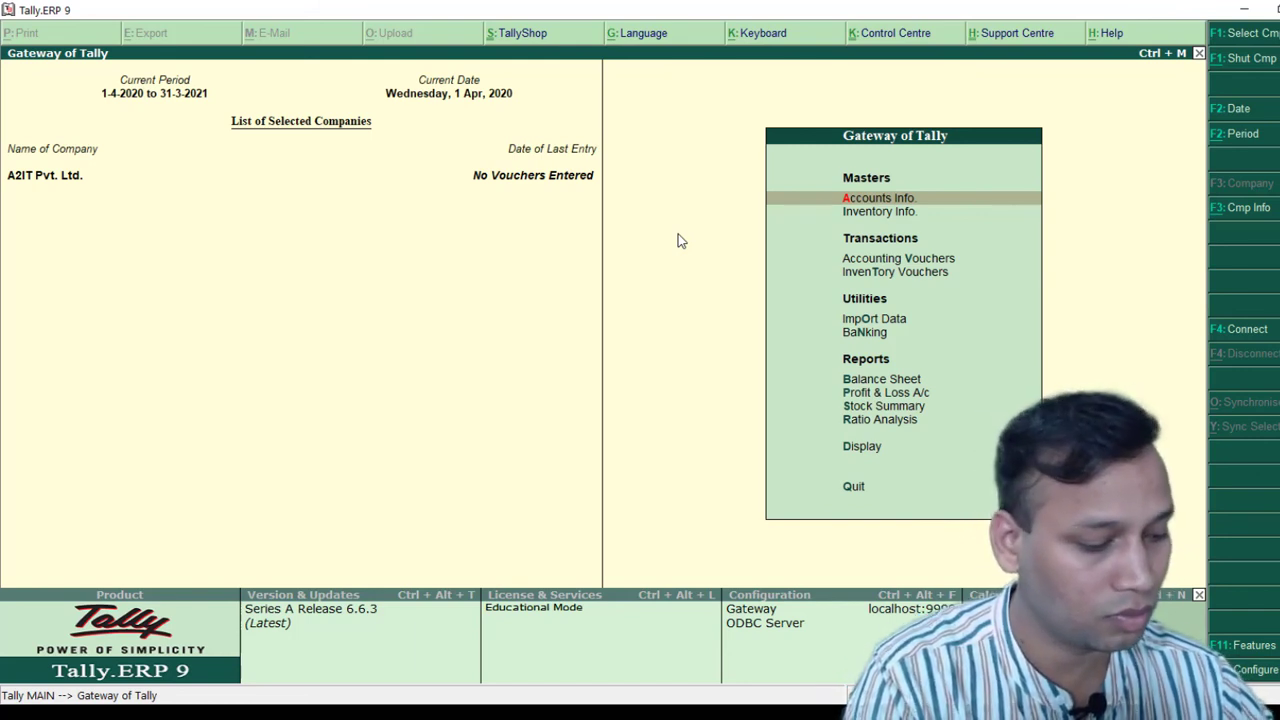
Open the list of companies available for selection through the company information options.
key(Down)
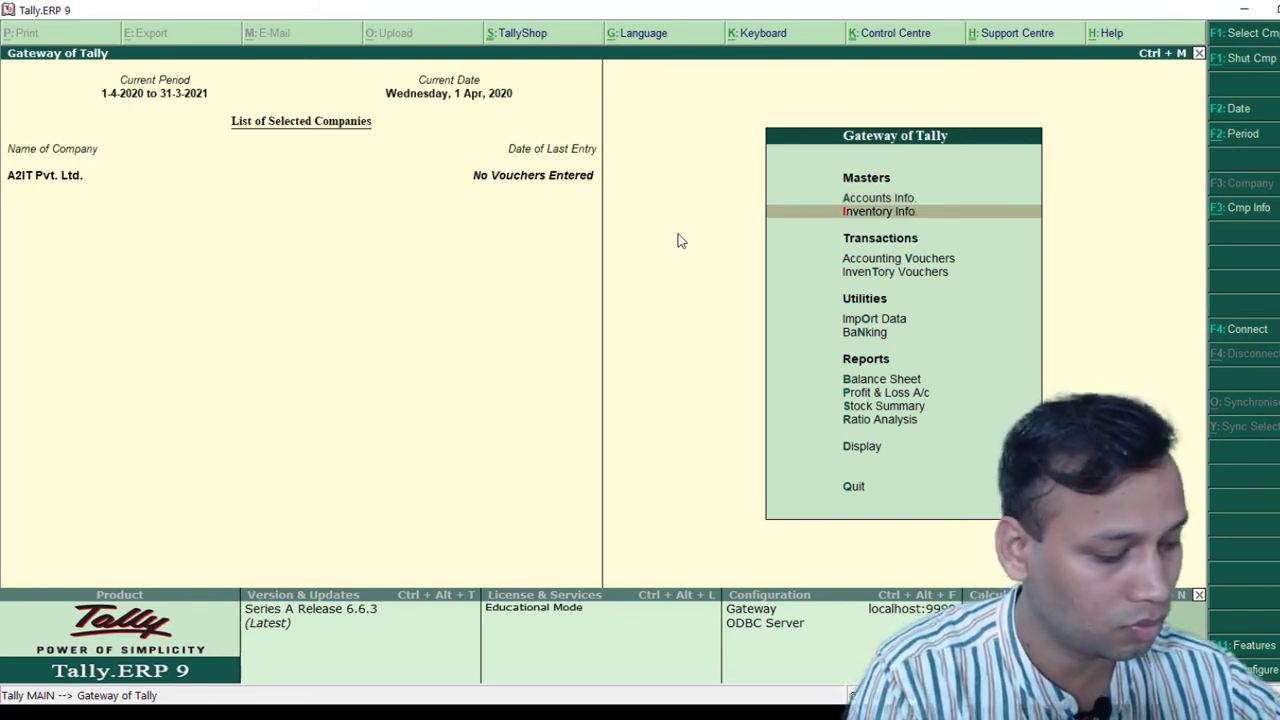
key(alt+F3)
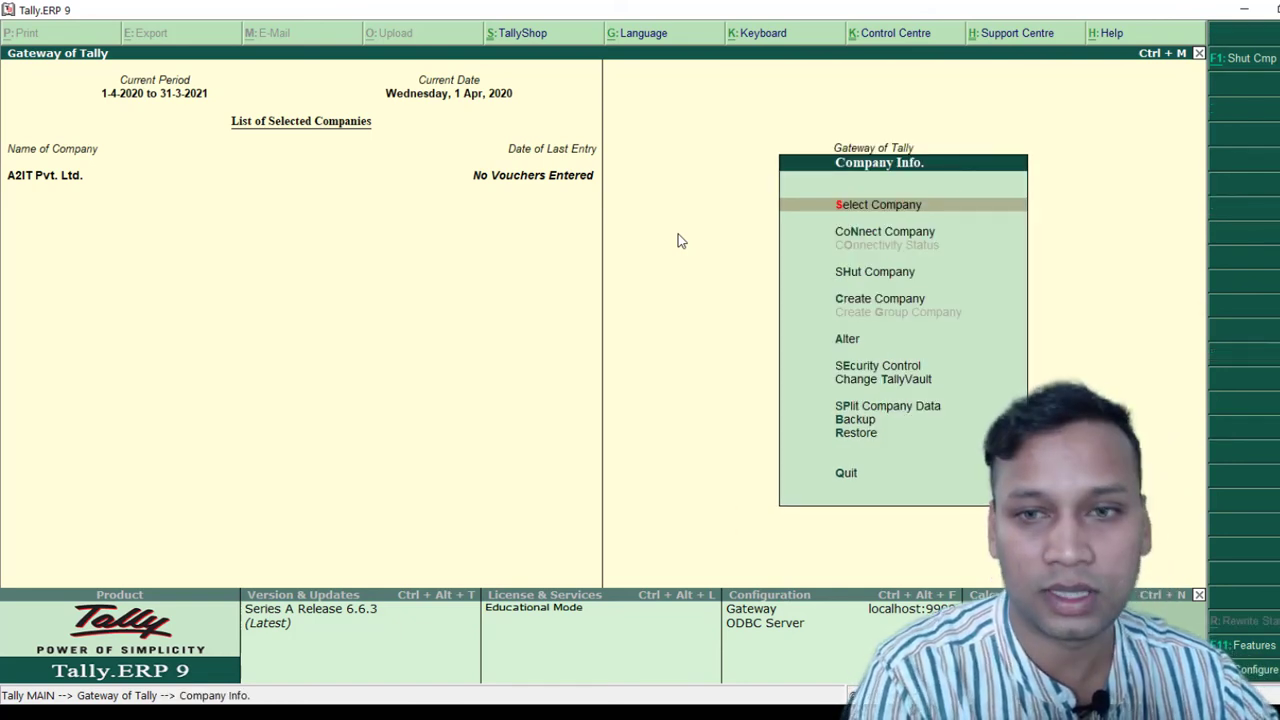
key(Return)
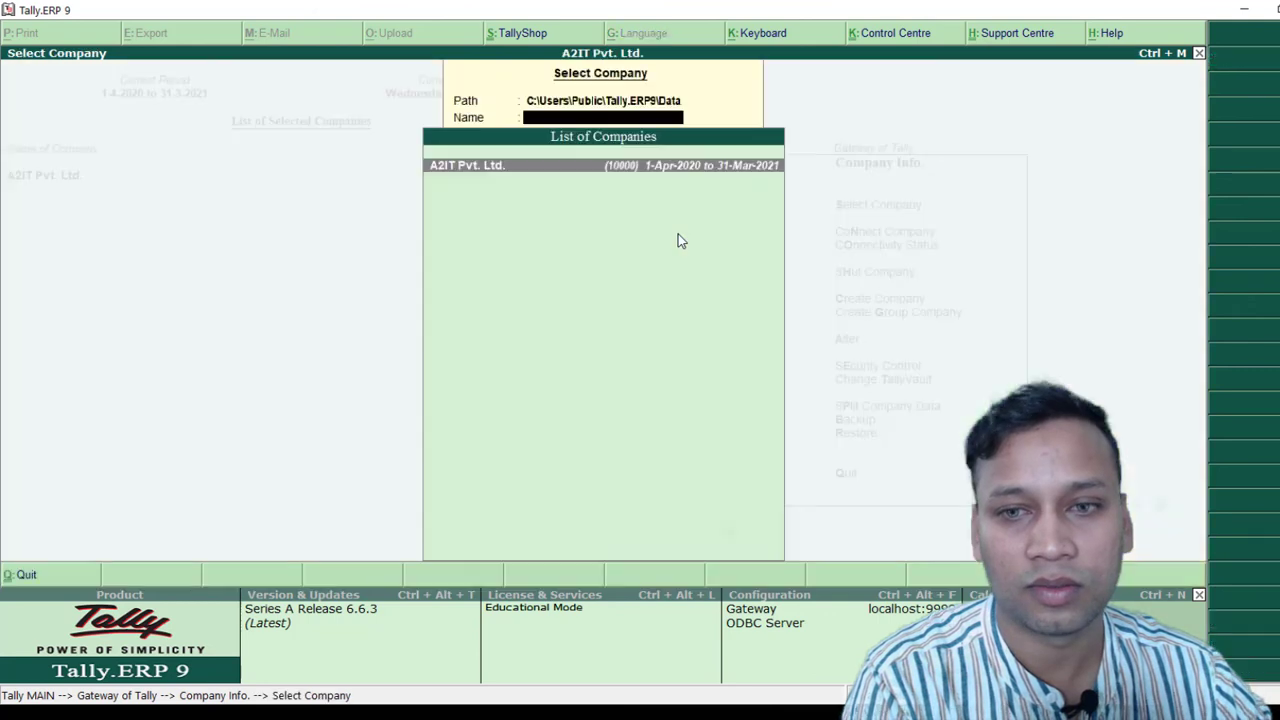